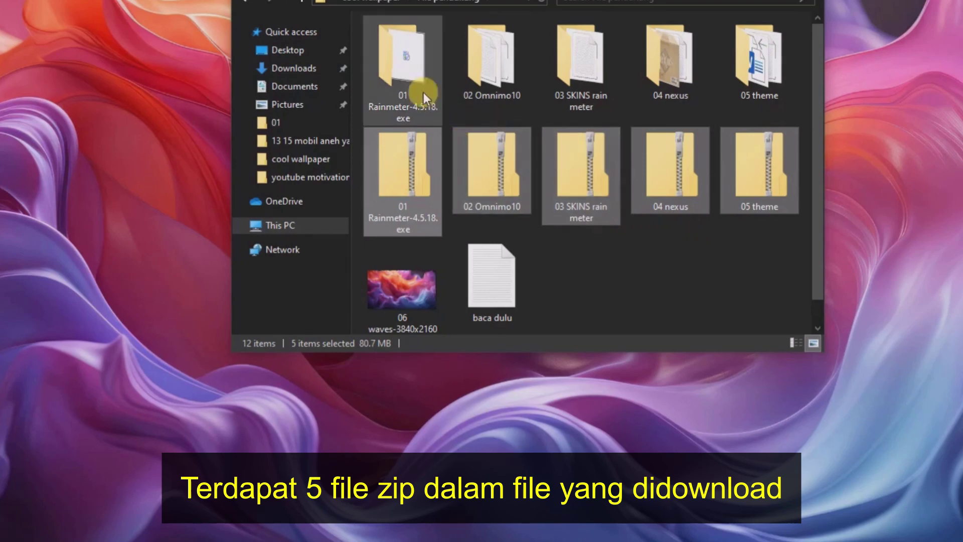
Run the Rainmeter-4.5.18 installer from the 01 Rainmeter folder as administrator and choose English as the installer language.
left_click(400, 62)
double_click(400, 61)
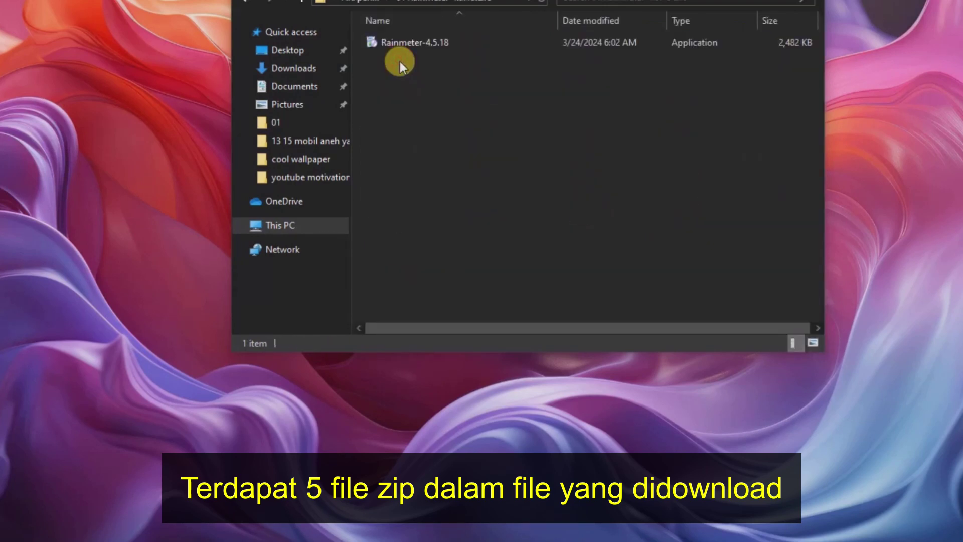
left_click(400, 44)
right_click(400, 44)
left_click(434, 72)
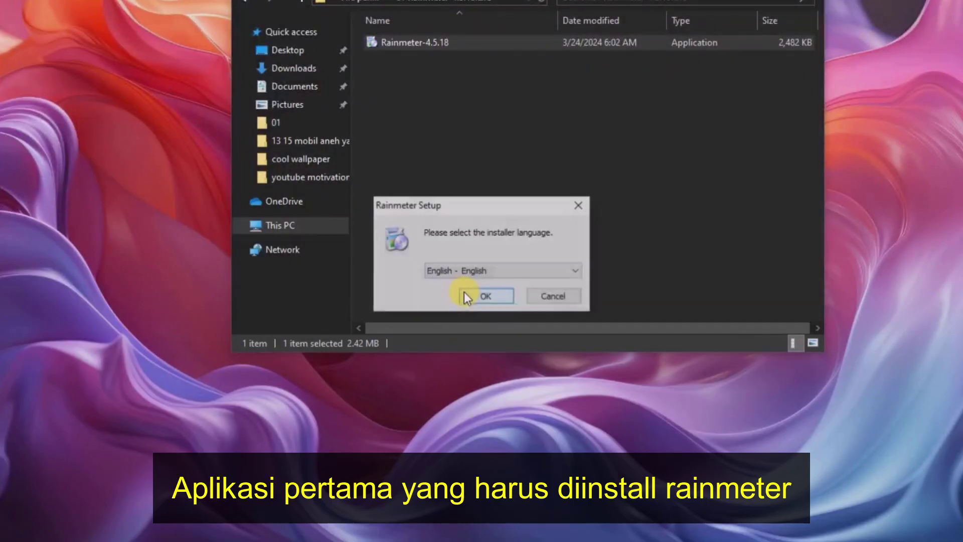
left_click(491, 296)
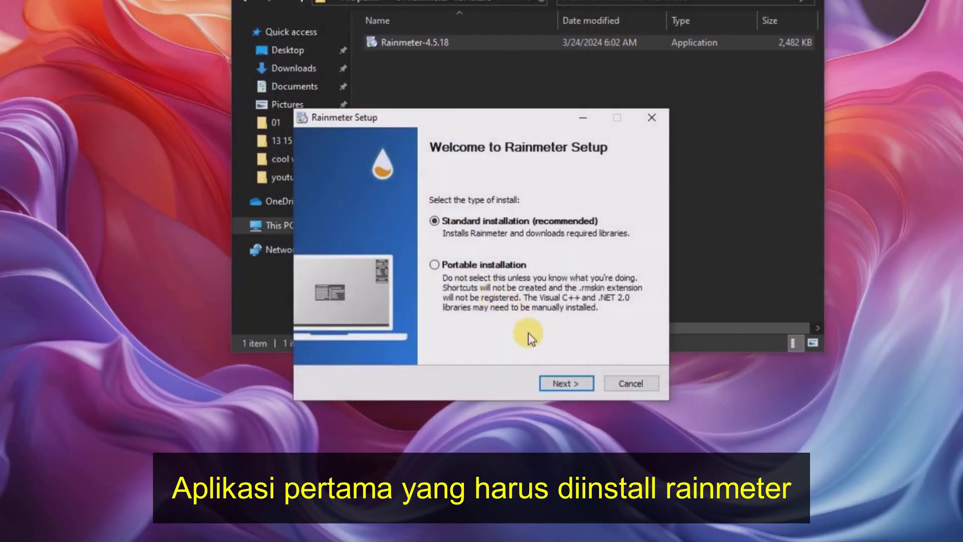
Install Rainmeter with the standard installation and finish the setup without running Rainmeter.
left_click(553, 382)
left_click(556, 383)
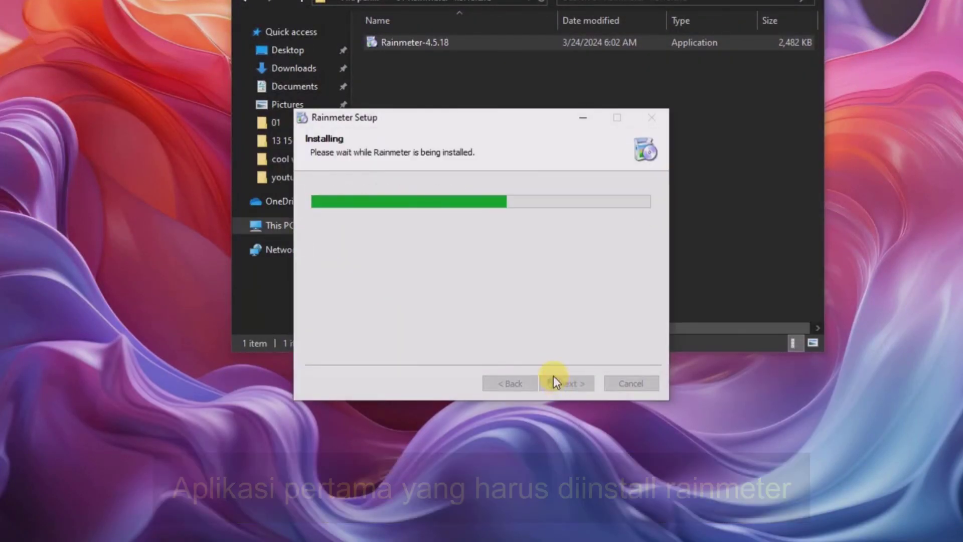
left_click(470, 244)
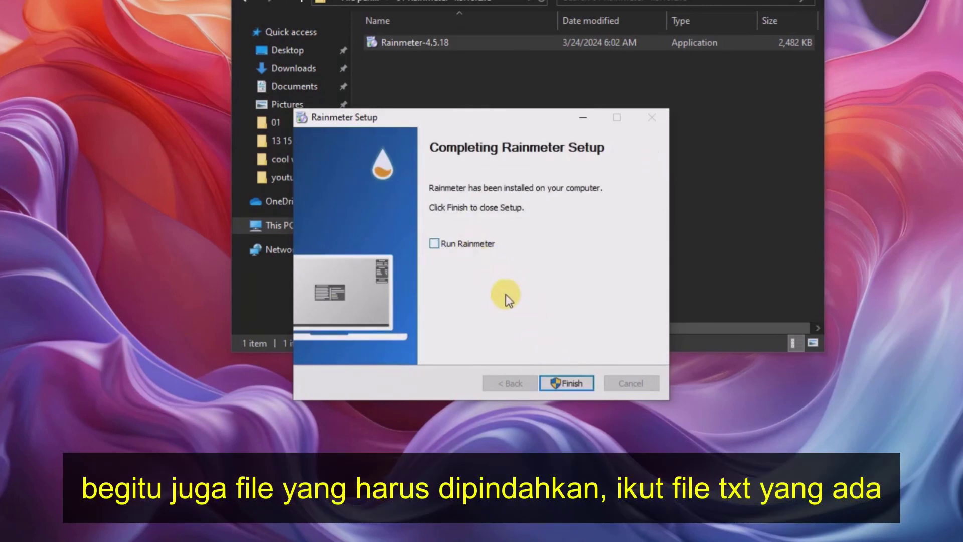
left_click(555, 385)
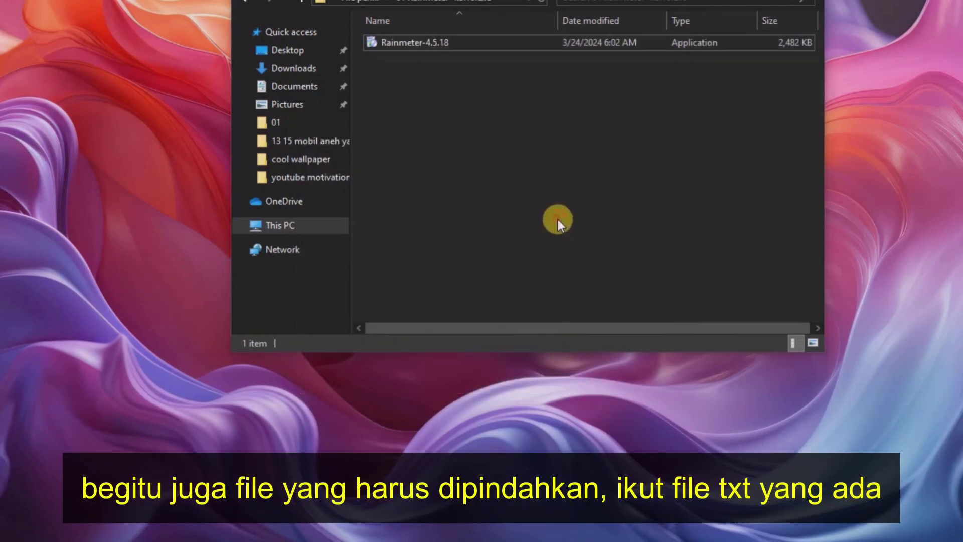
Run Setup from the 02 Omnimo10 folder as administrator, accept the EULA and install the included skins and layouts.
left_click(249, 4)
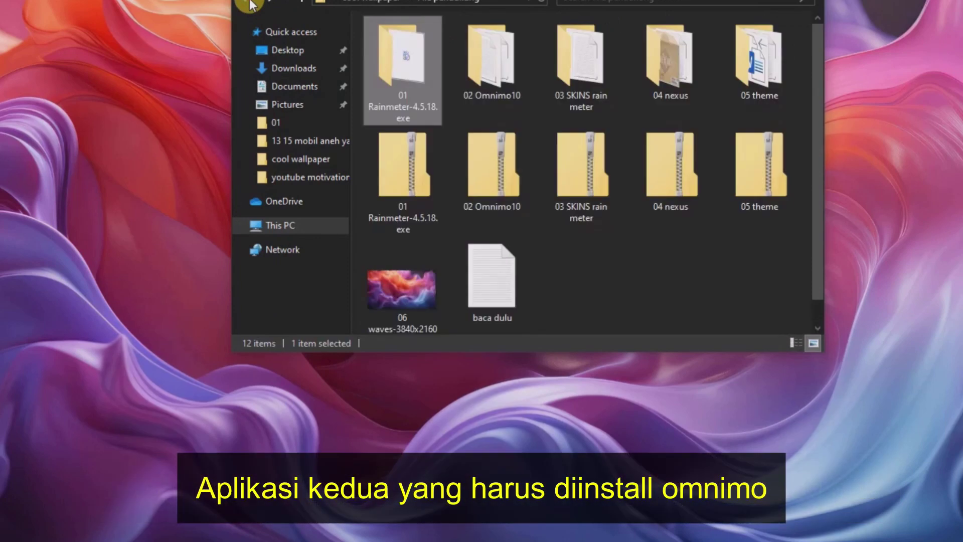
double_click(502, 79)
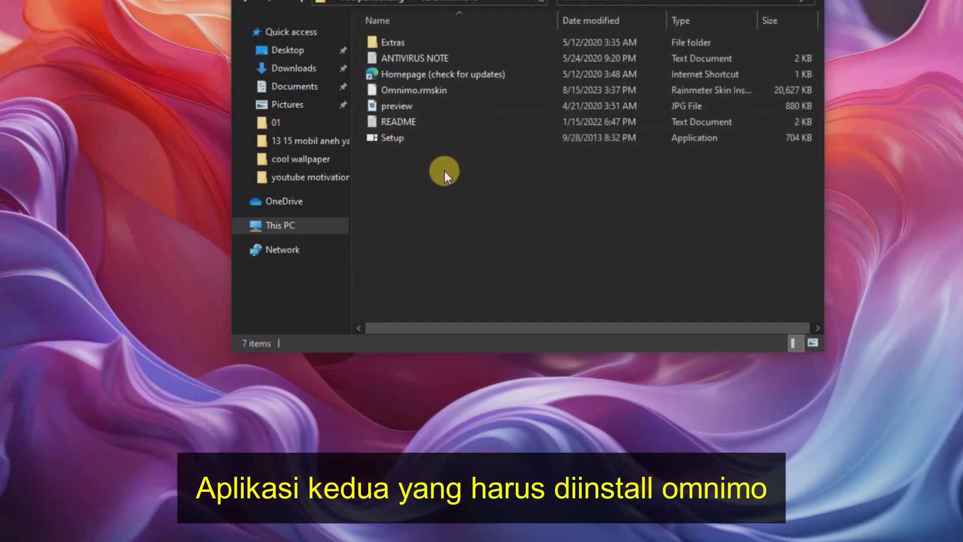
right_click(391, 140)
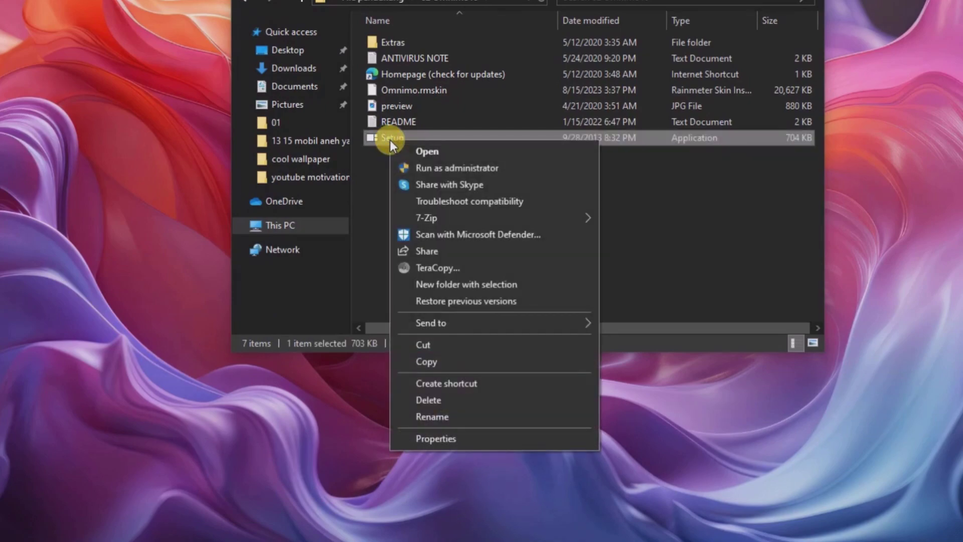
left_click(429, 169)
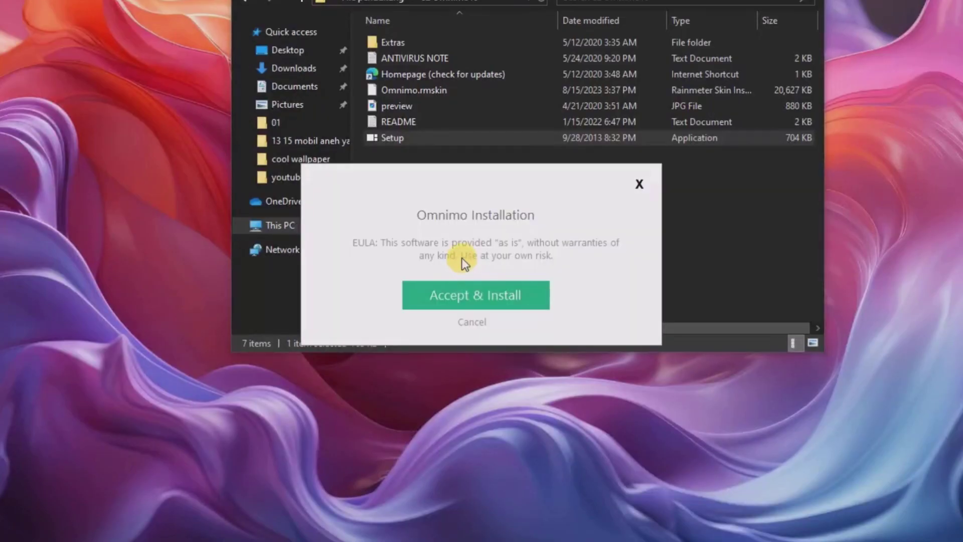
left_click(460, 283)
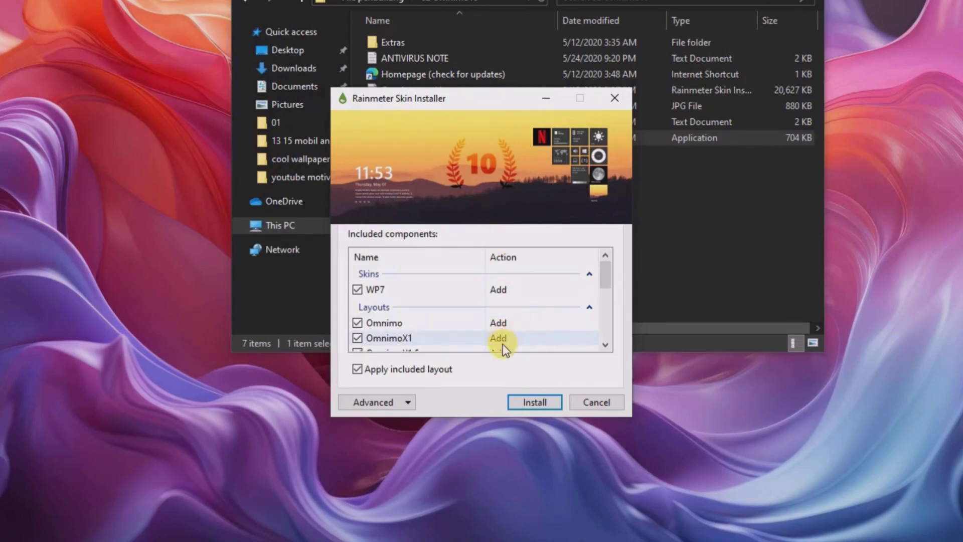
left_click(528, 398)
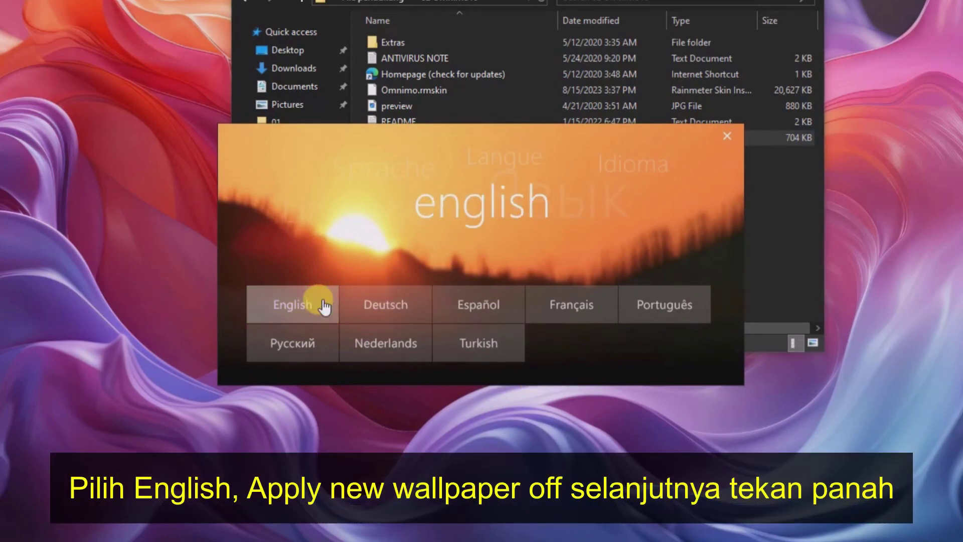
Set Omnimo to English with Apply new wallpaper off, complete the welcome setup and close the thank-you window.
left_click(324, 305)
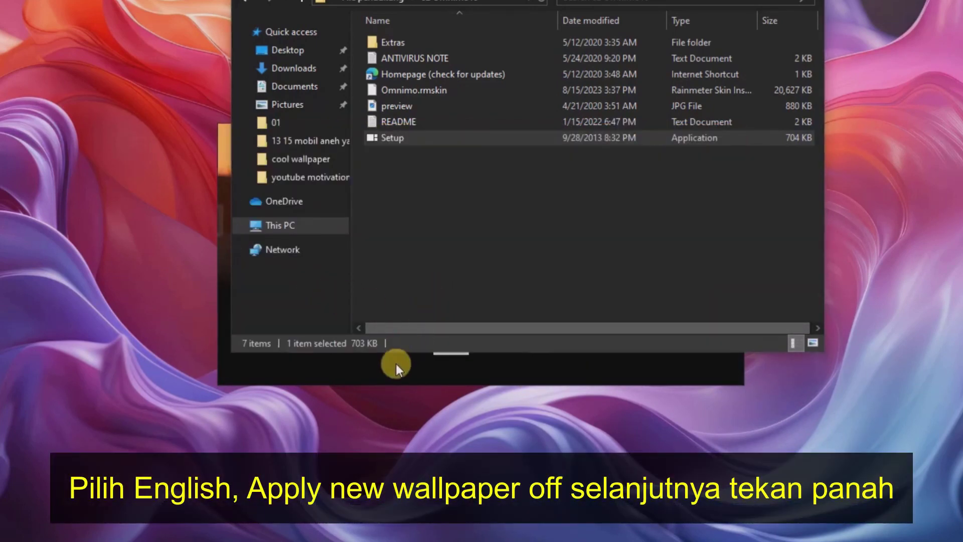
left_click(392, 371)
left_click(536, 343)
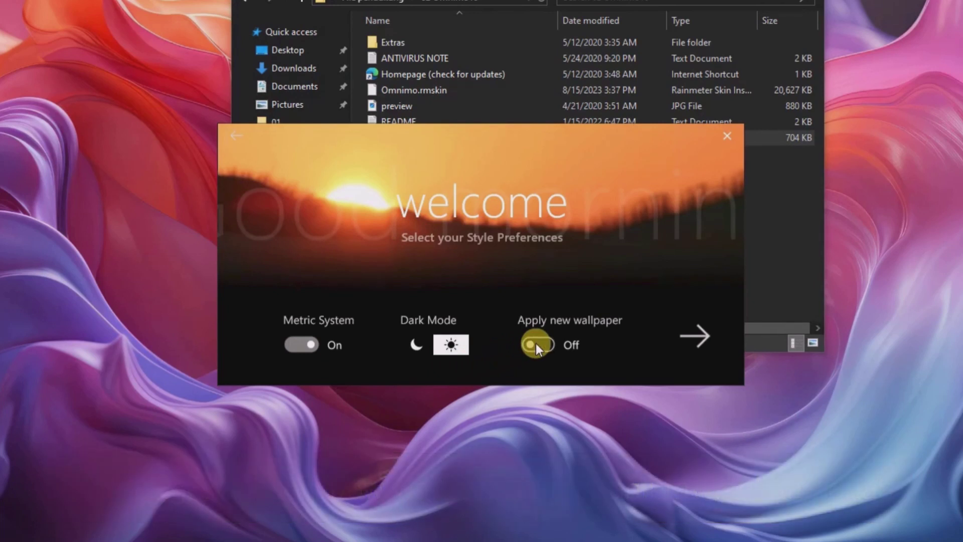
left_click(680, 320)
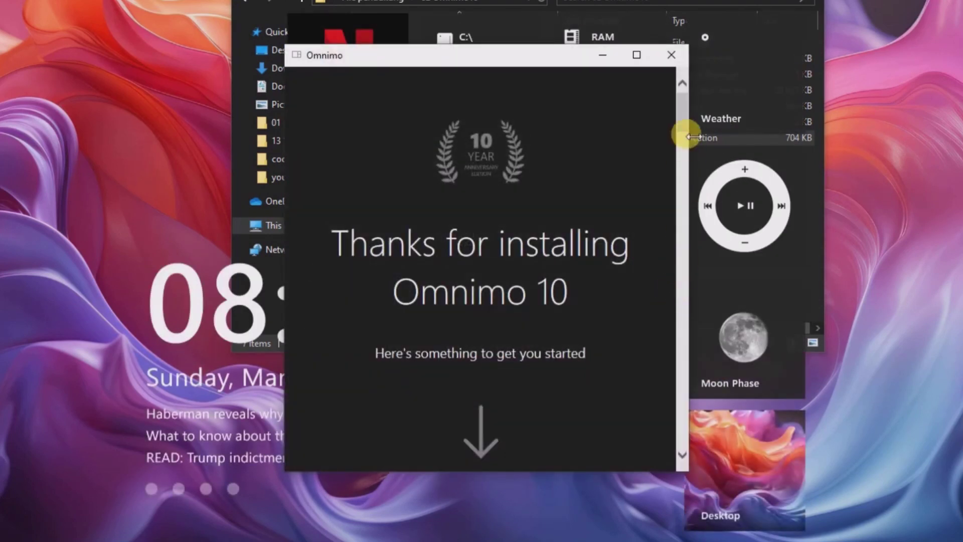
left_click(671, 55)
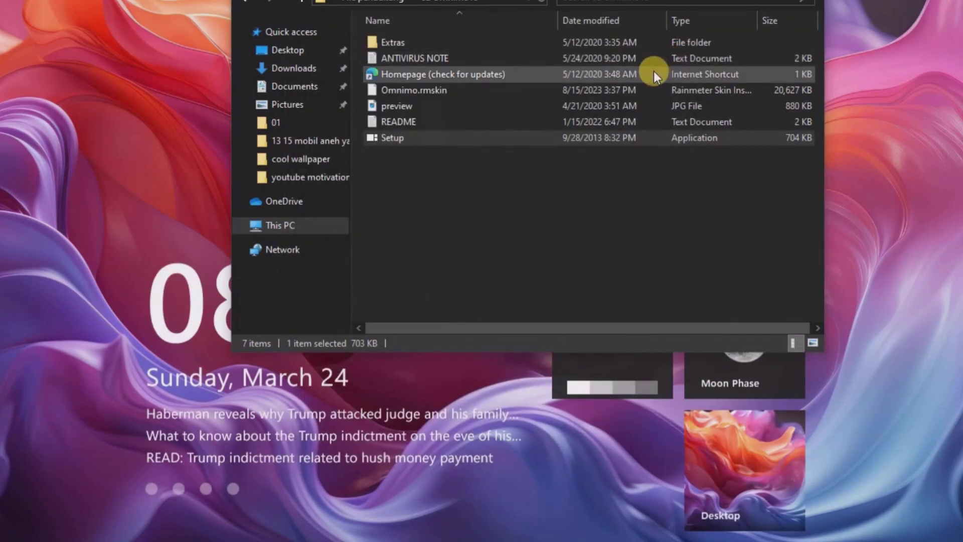
left_click(485, 374)
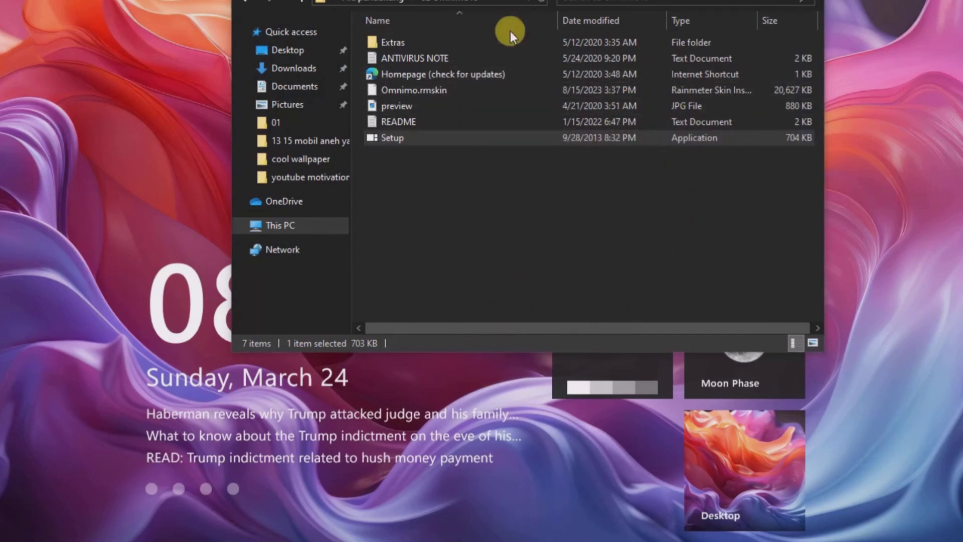
Open the 03 SKINS rain meter folder and read the copy destination in its "copy to" text file.
left_click(249, 4)
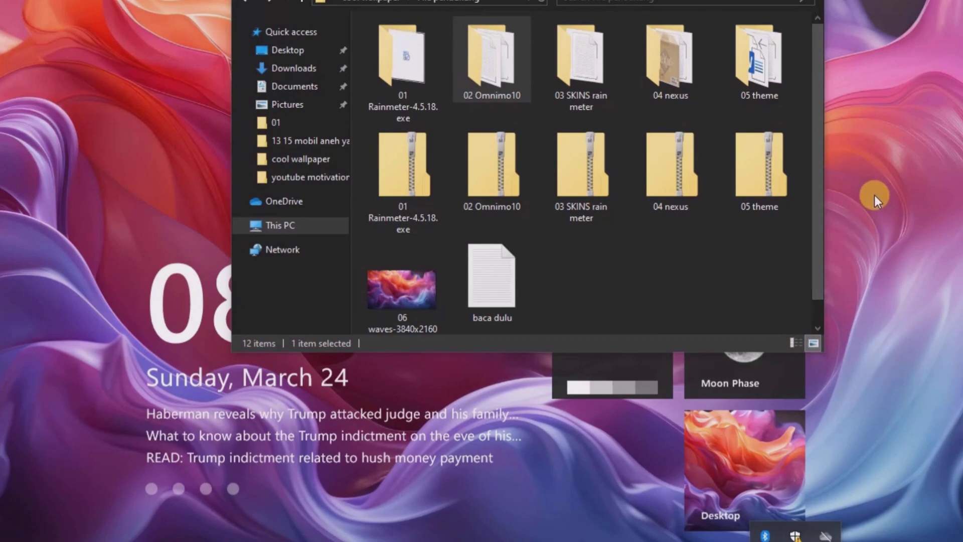
double_click(592, 88)
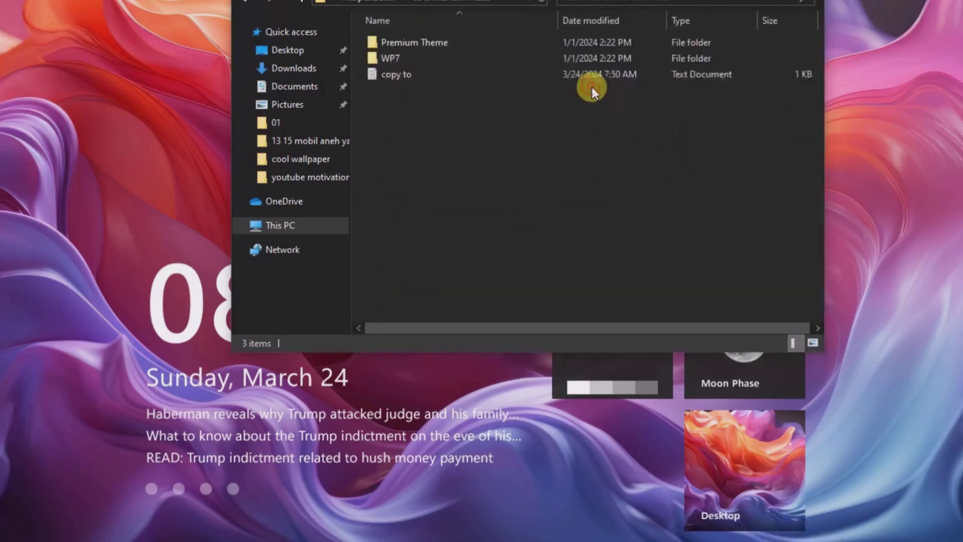
double_click(400, 74)
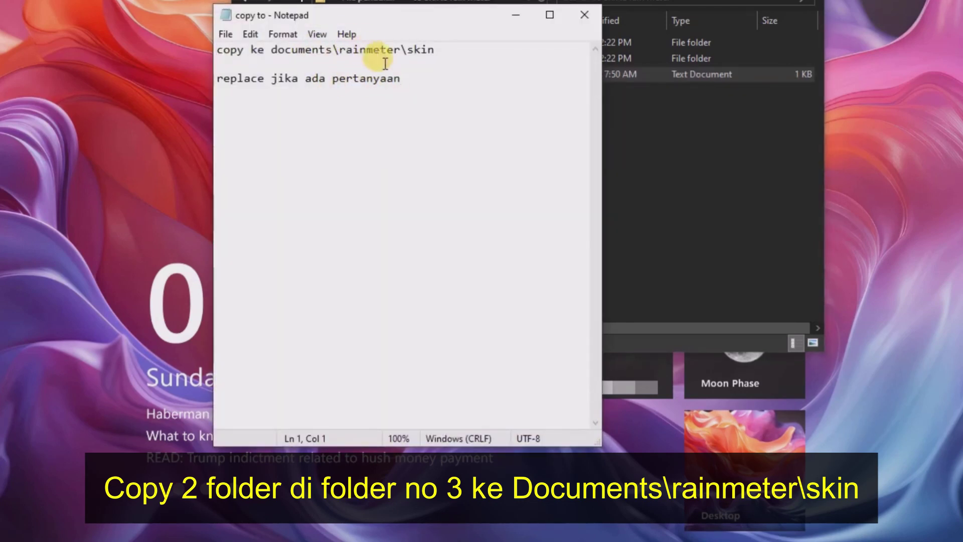
left_click(585, 15)
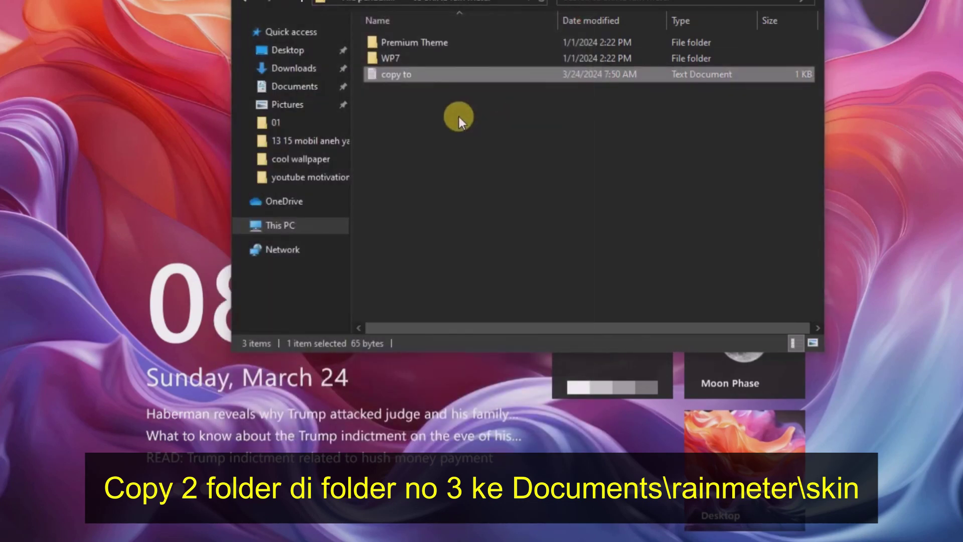
Copy the Premium Theme and WP7 folders from the 03 SKINS rain meter folder.
left_click(391, 58)
left_click(400, 47, "ctrl")
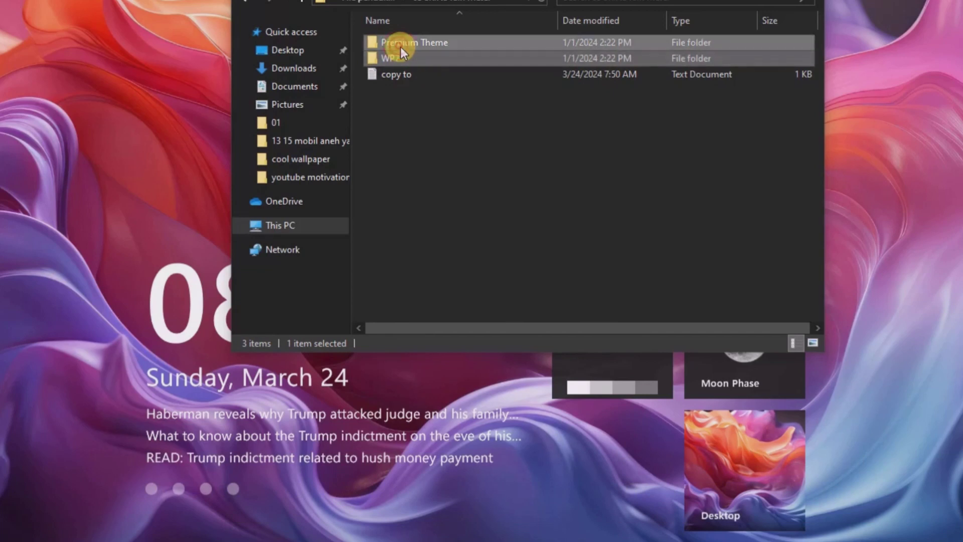
right_click(401, 47)
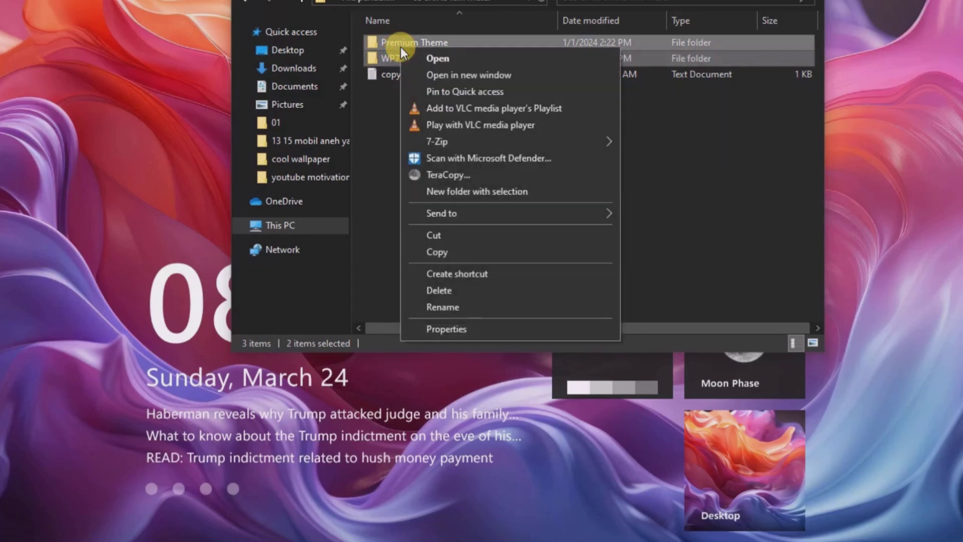
left_click(439, 251)
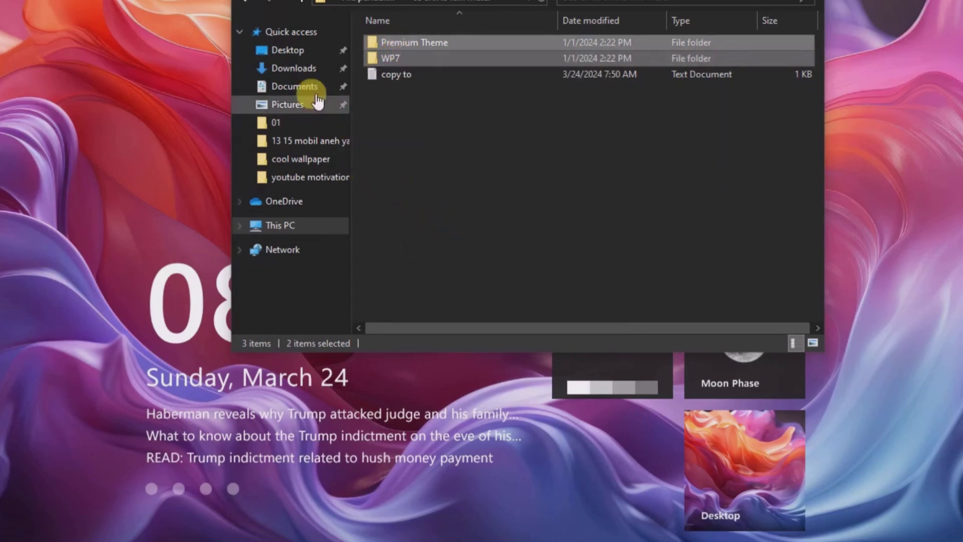
Paste the copied folders into Documents\Rainmeter\Skins using Explorer, replacing the files in the destination.
left_click(301, 86)
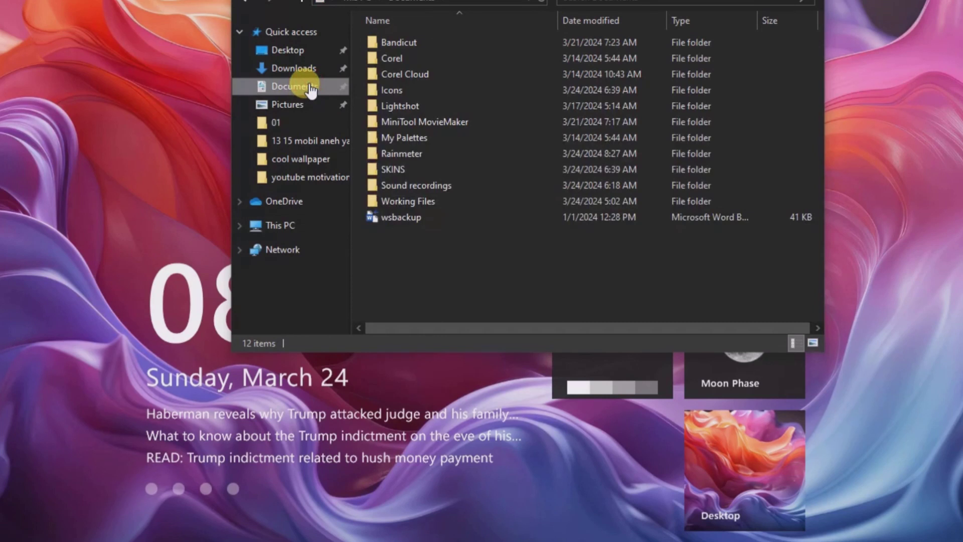
double_click(414, 154)
left_click(400, 48)
double_click(400, 50)
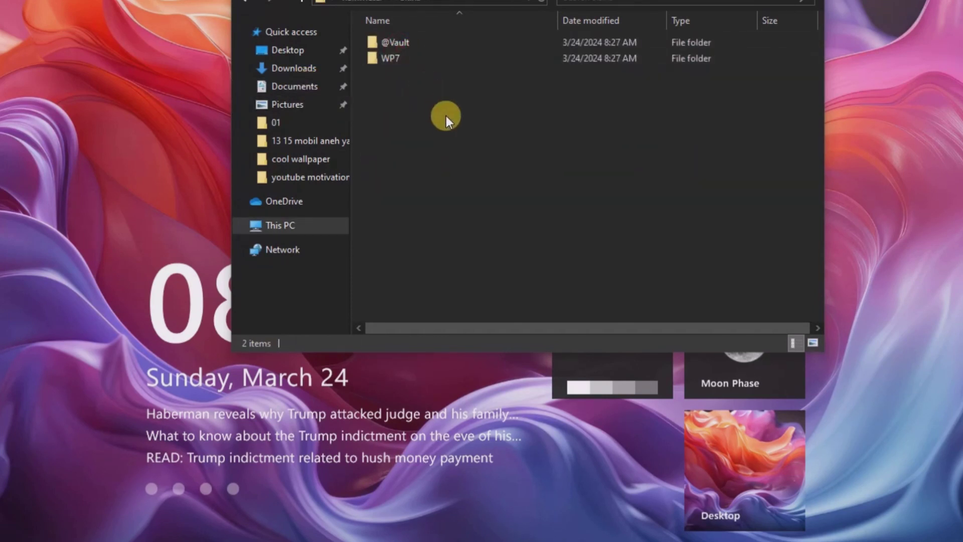
right_click(448, 122)
left_click(484, 227)
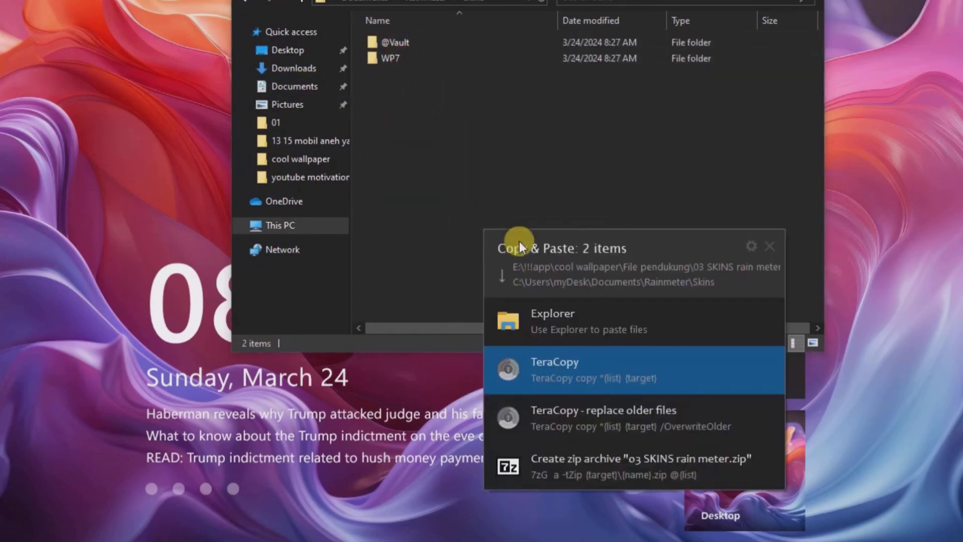
left_click(554, 314)
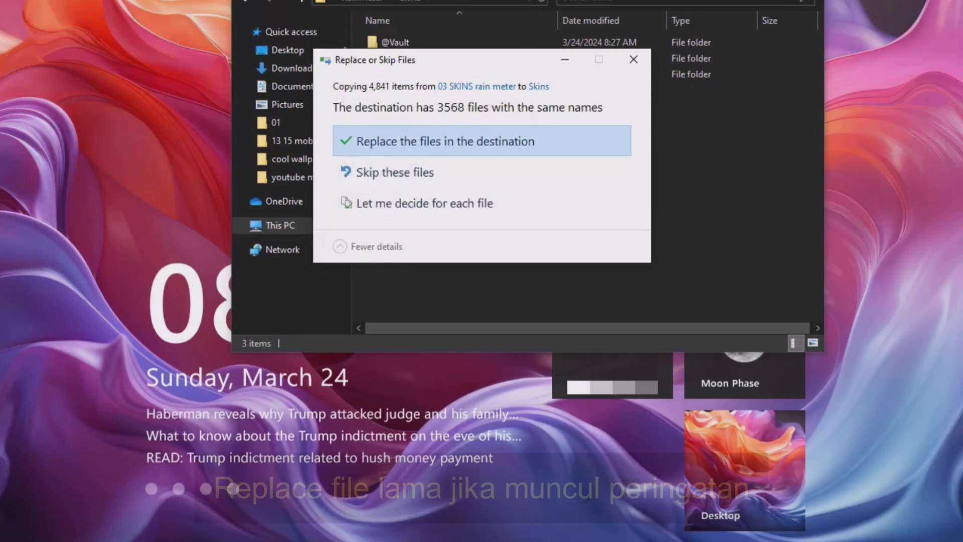
left_click(428, 140)
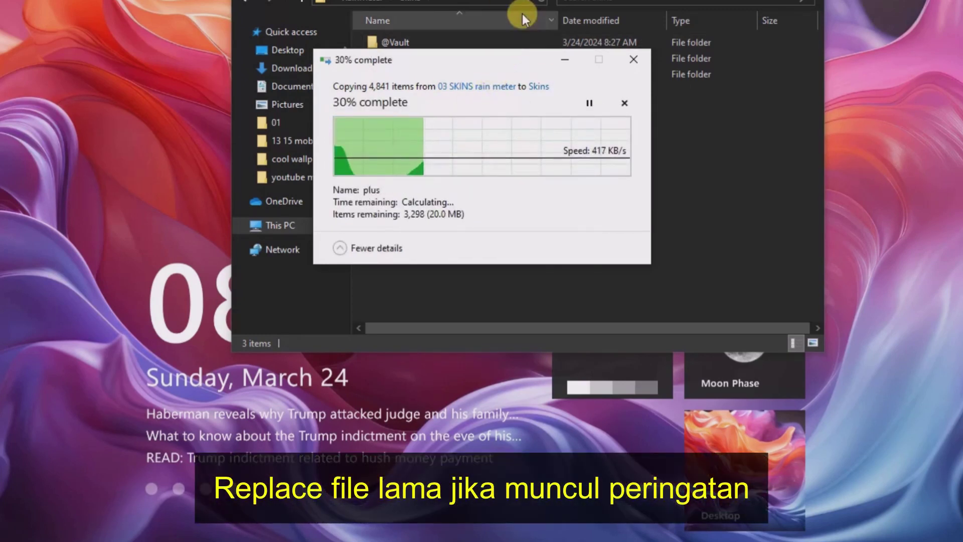
Move the Skins window aside and skip the font files that cannot be copied, applying this to all current items.
left_click_drag(548, 7, 672, 22)
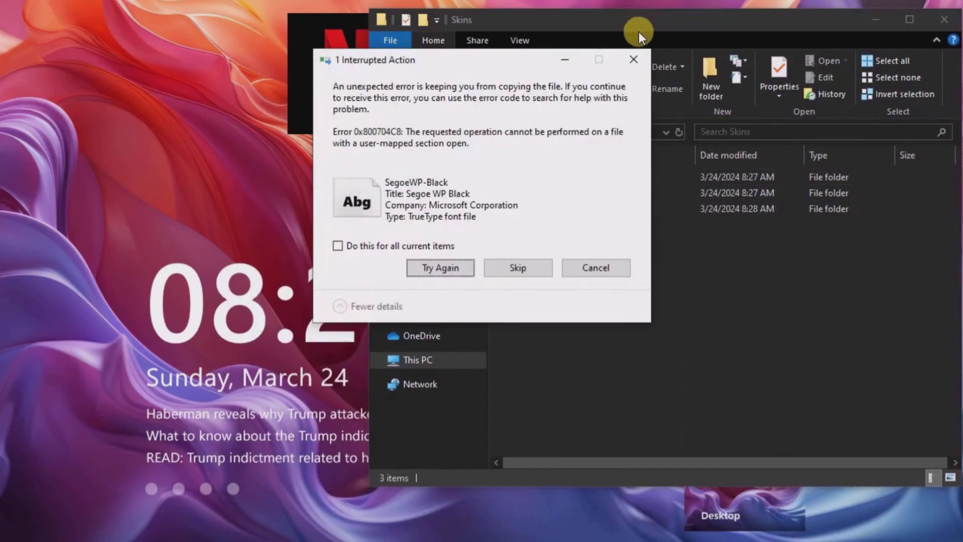
left_click(506, 266)
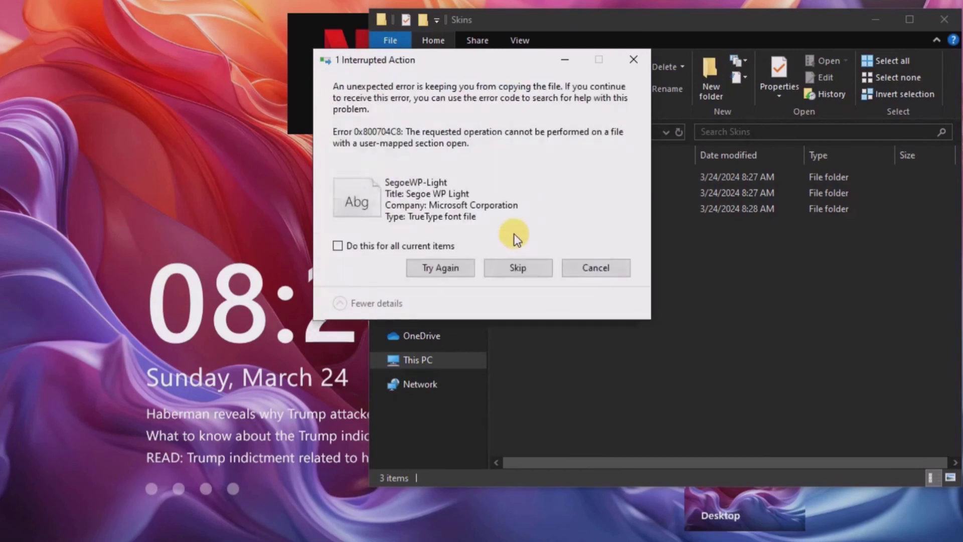
left_click(437, 247)
left_click(505, 266)
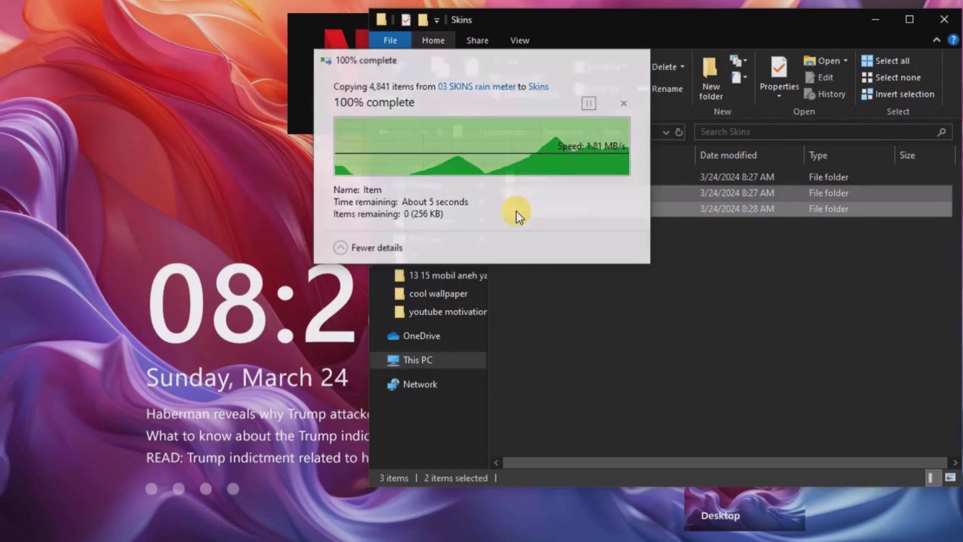
Reposition the Skins window and go back to the 03 SKINS rain meter folder.
left_click_drag(548, 28, 429, 1)
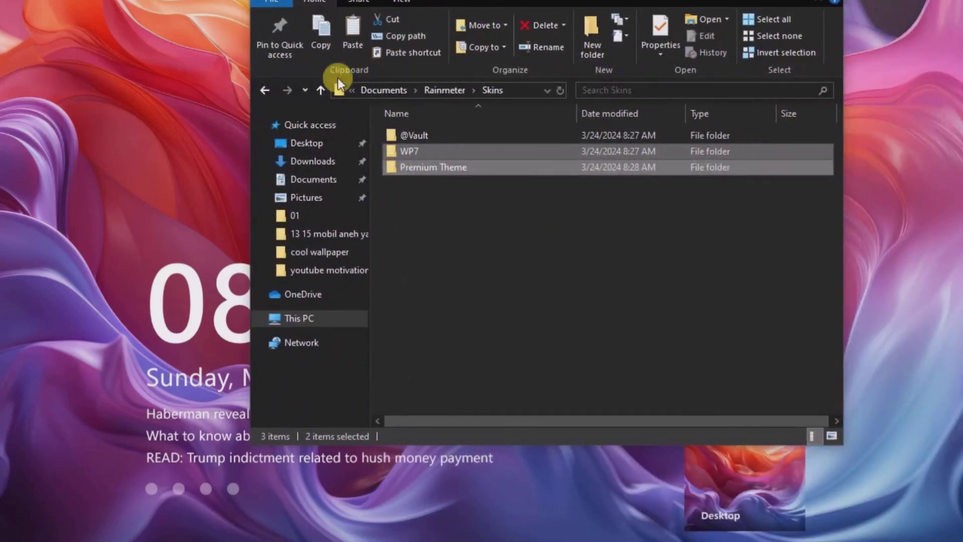
left_click(262, 93)
left_click(260, 94)
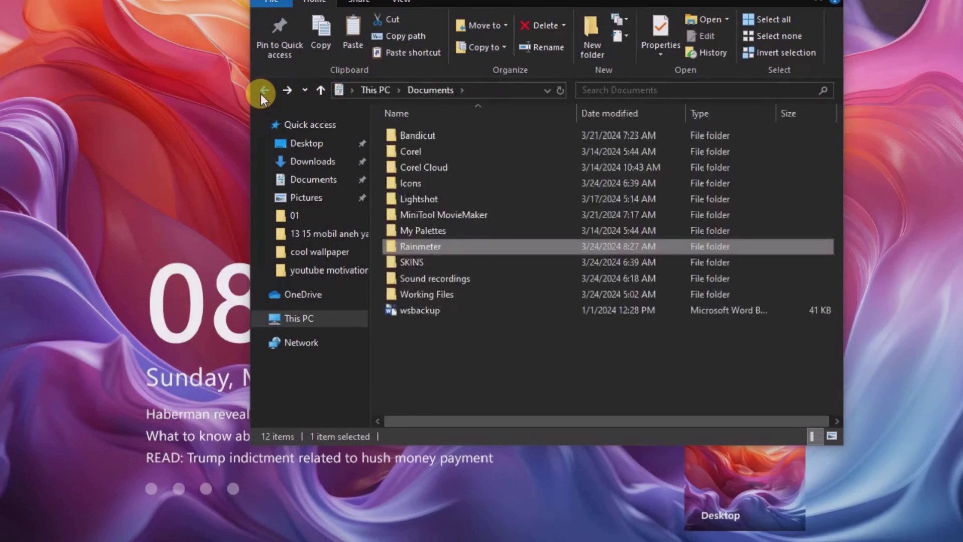
left_click(261, 93)
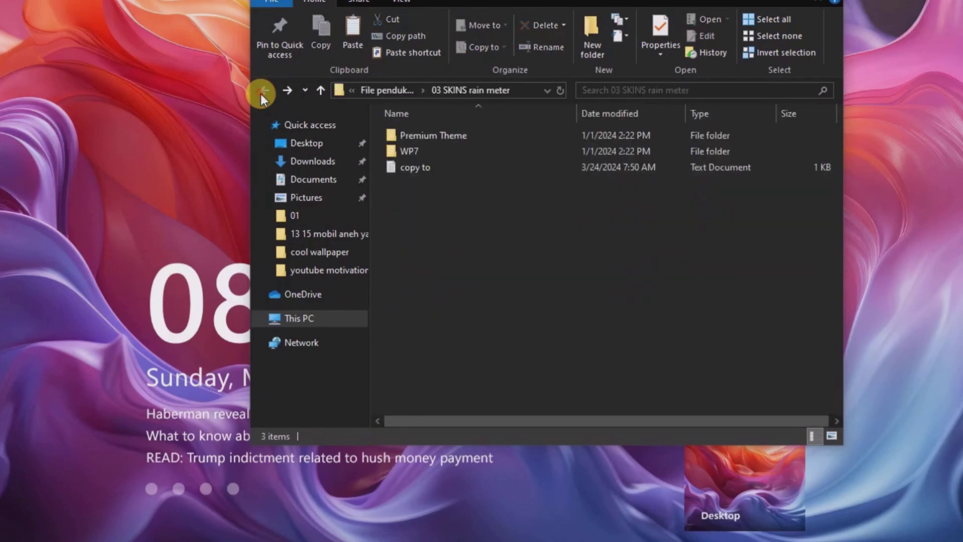
Launch the NexusSetup installer from the 04 nexus folder inside File pendukung and allow it to run.
left_click(387, 91)
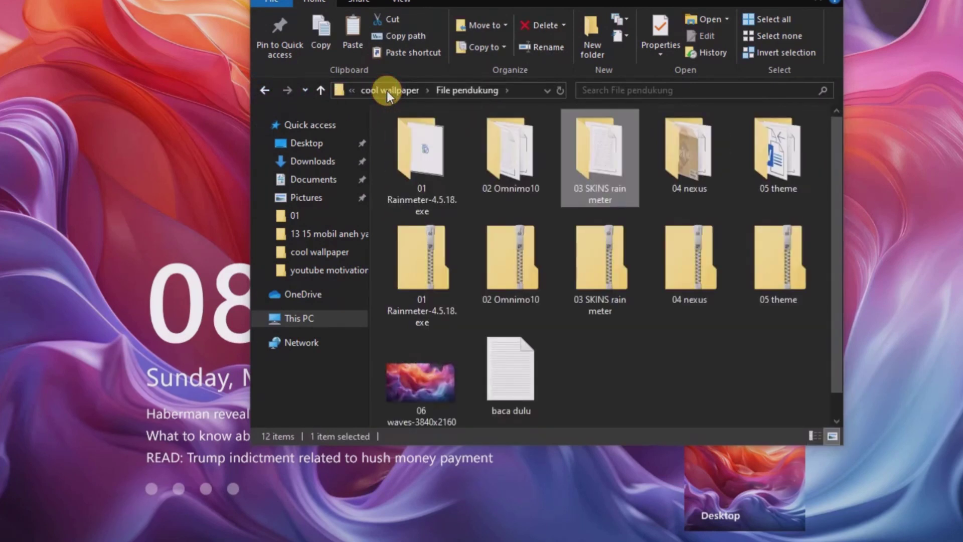
double_click(689, 170)
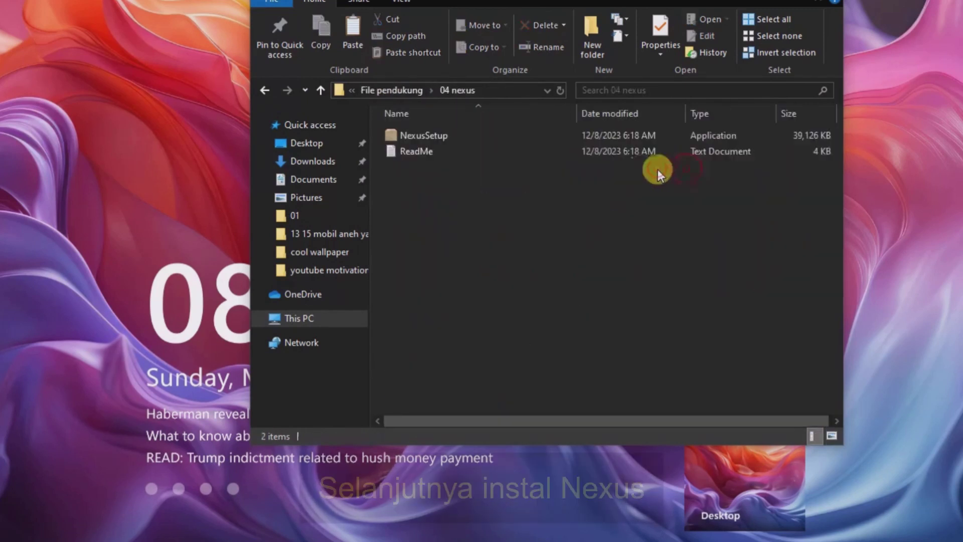
left_click(424, 137)
right_click(424, 138)
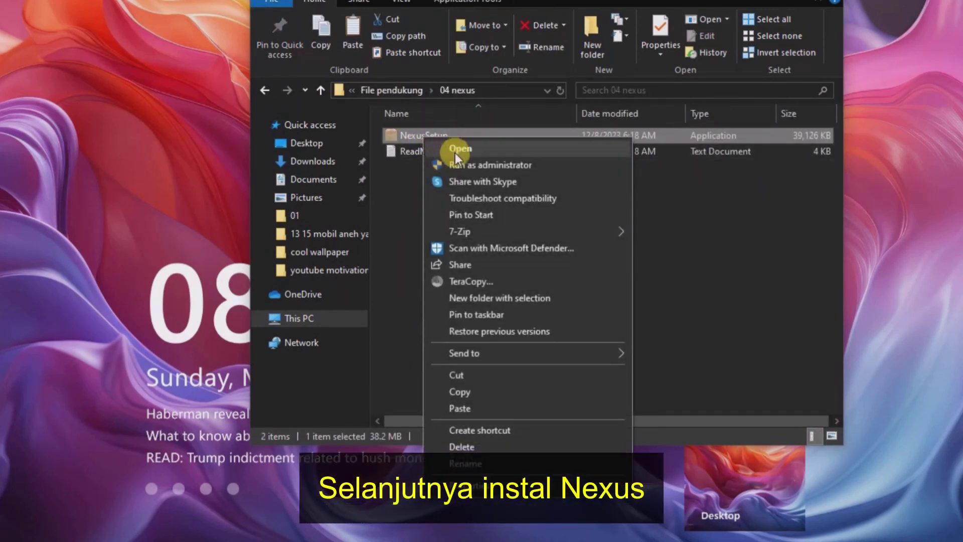
left_click(456, 151)
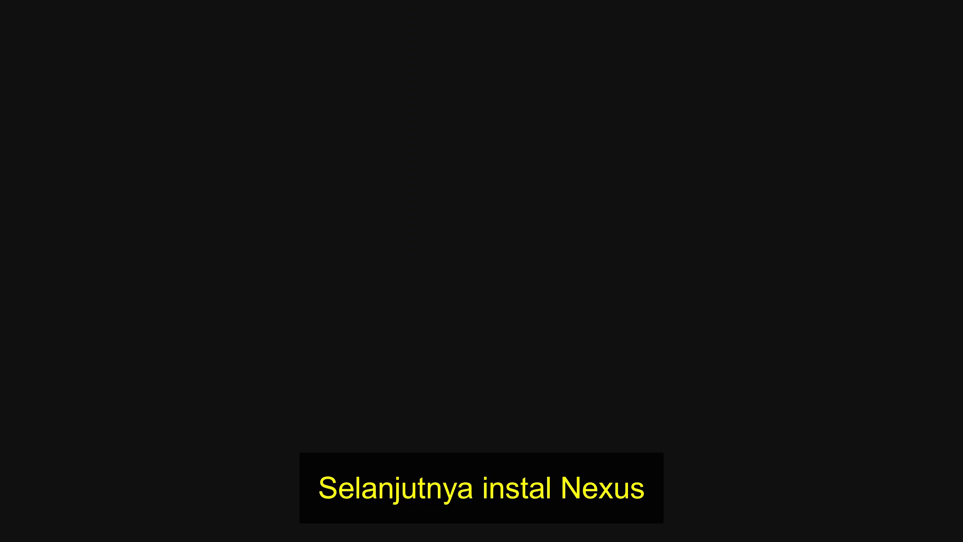
left_click(460, 317)
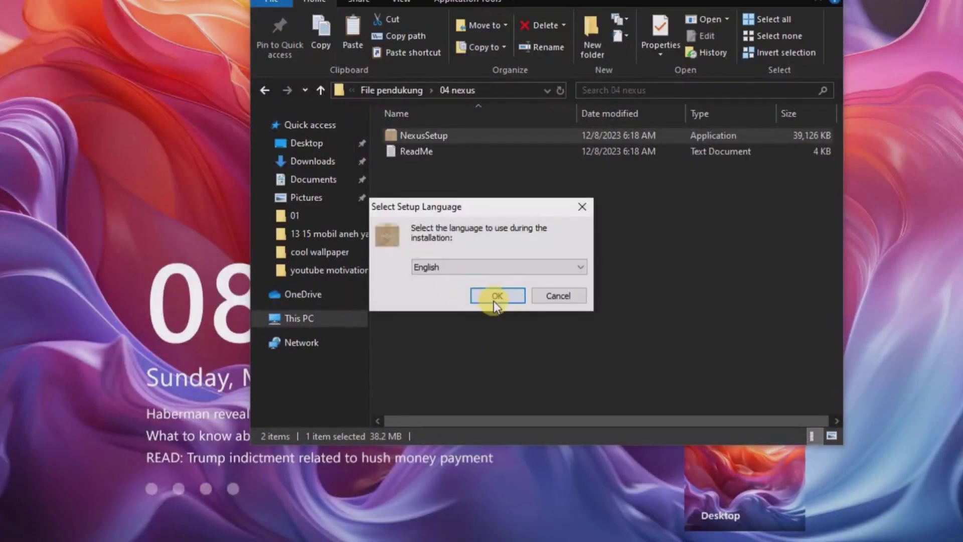
Install Nexus 23.11 in English, accepting the license and keeping the default destination and Start Menu folder.
left_click(494, 301)
left_click(393, 338)
left_click(557, 383)
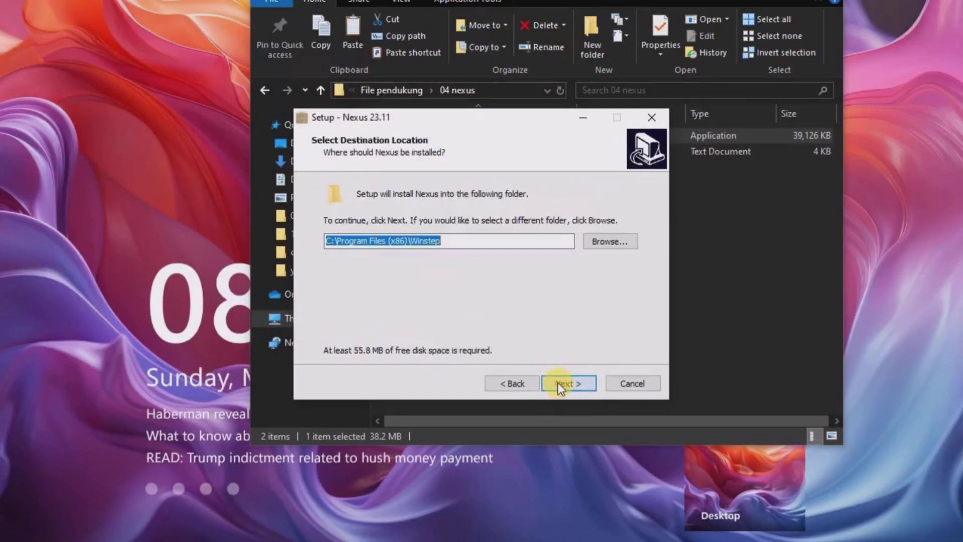
left_click(557, 383)
left_click(555, 377)
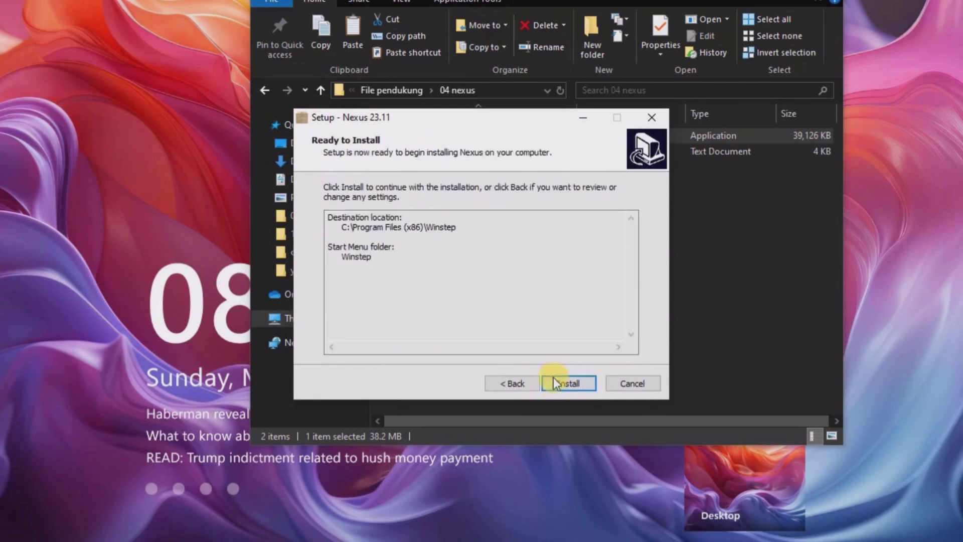
left_click(554, 382)
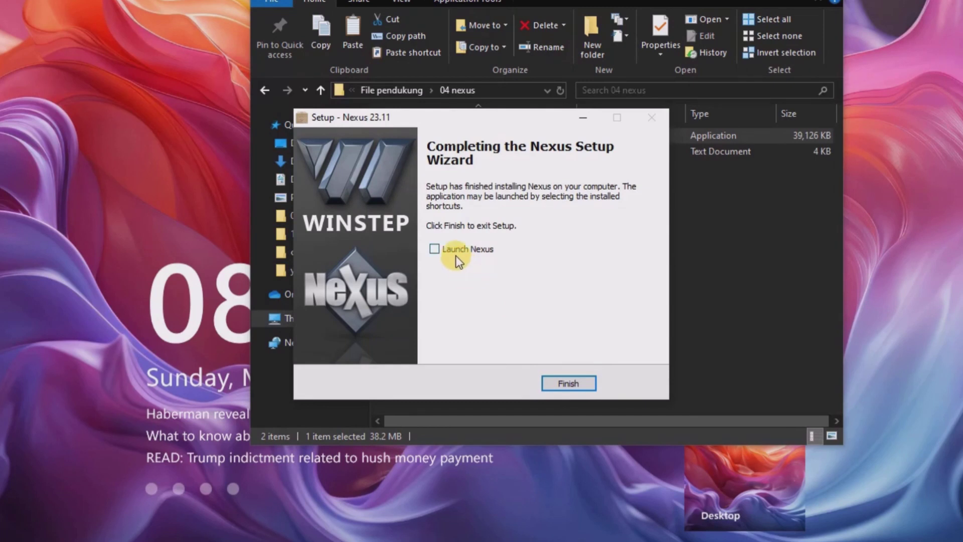
Finish the Nexus setup and agree to exit the instance running with elevated privileges.
left_click(555, 382)
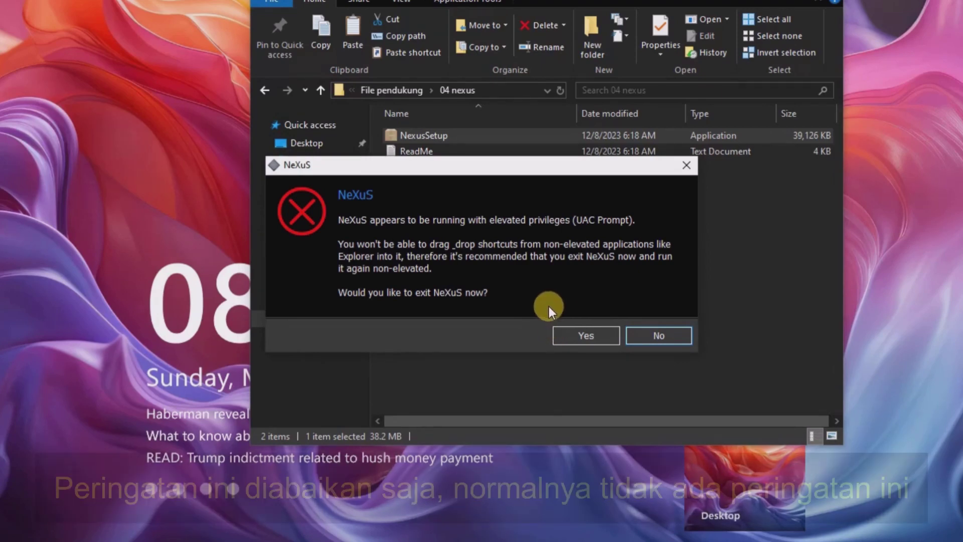
left_click(578, 337)
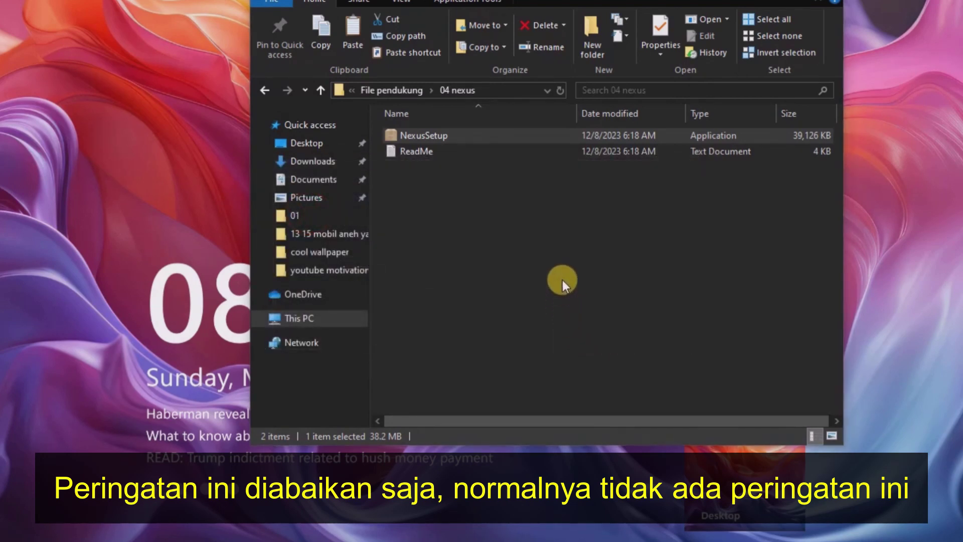
left_click(562, 230)
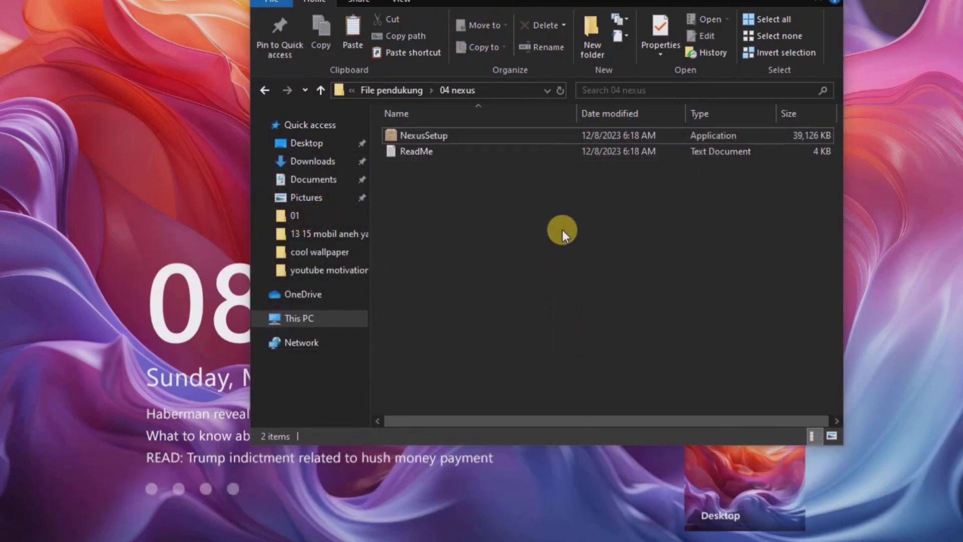
Go to the 05 theme folder, check the copy to documents note and close it.
left_click(265, 91)
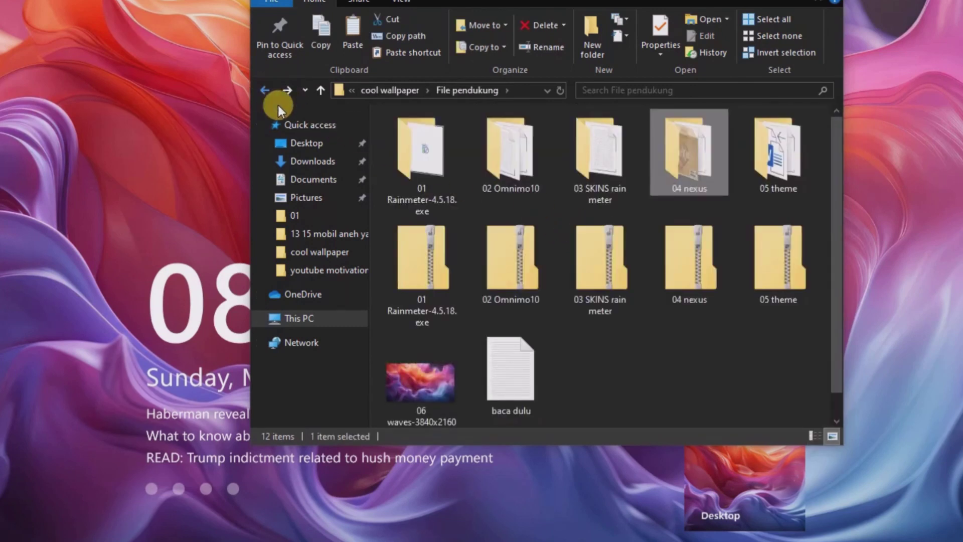
double_click(764, 173)
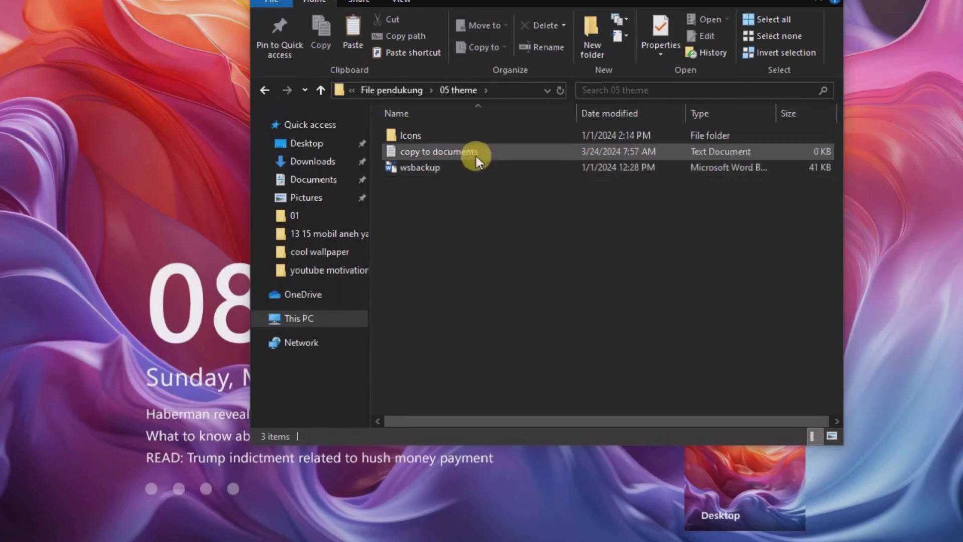
double_click(458, 150)
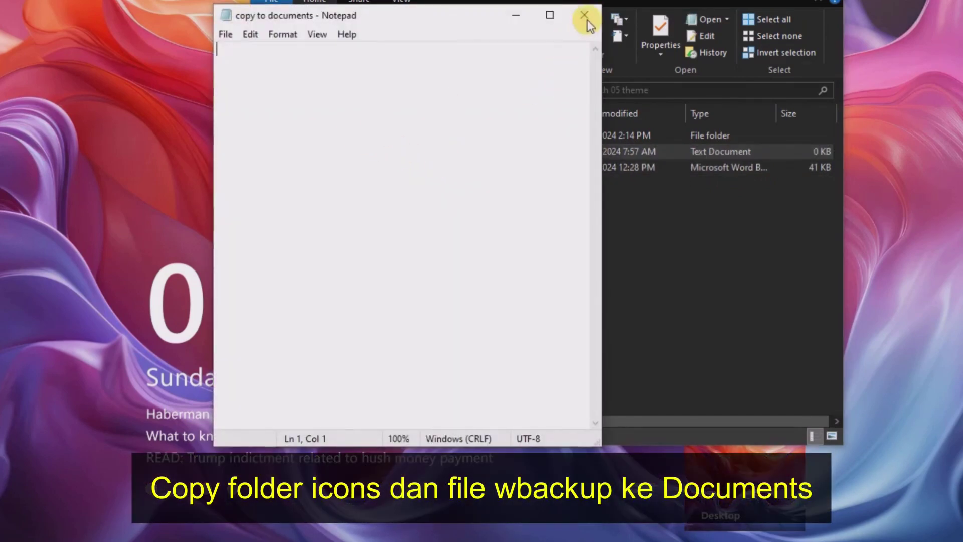
left_click(585, 16)
Copy the Icons folder and the wsbackup file from the 05 theme folder.
left_click(427, 168)
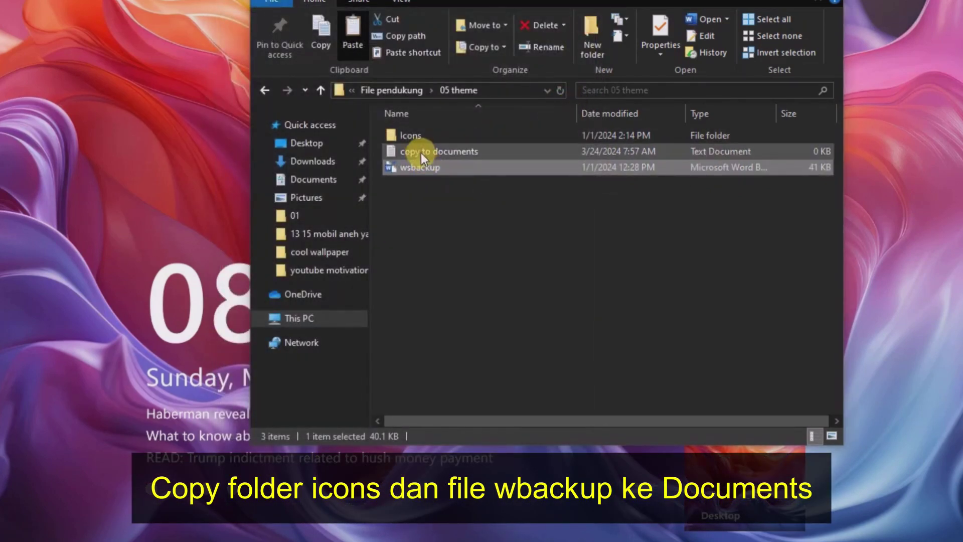
left_click(416, 135, "ctrl")
right_click(416, 135)
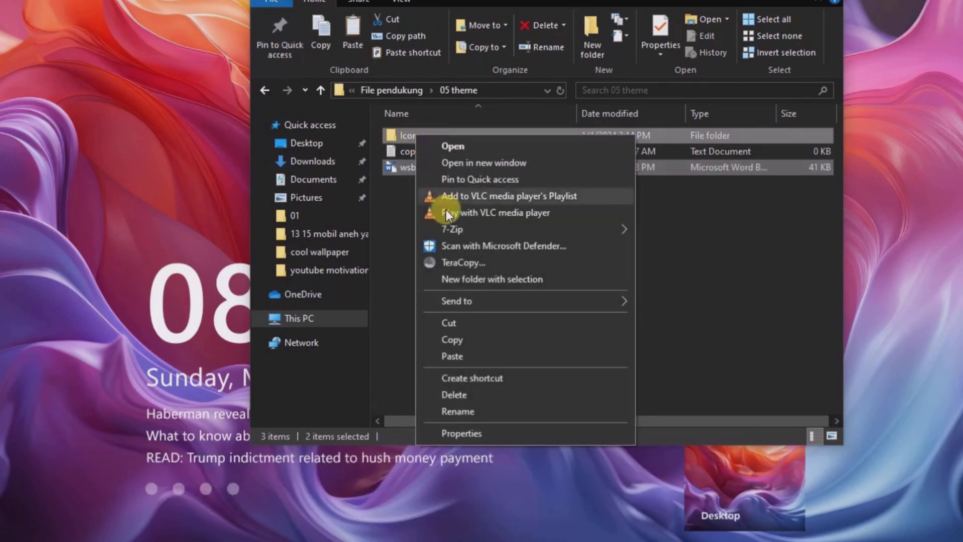
left_click(454, 339)
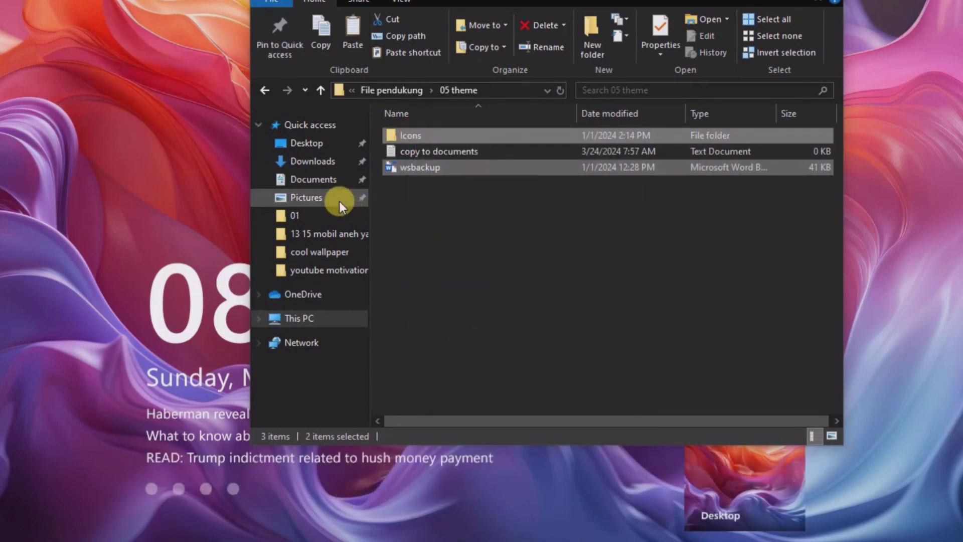
Paste the copied items into the Documents folder using Explorer, replacing the files already there.
left_click(344, 180)
right_click(485, 369)
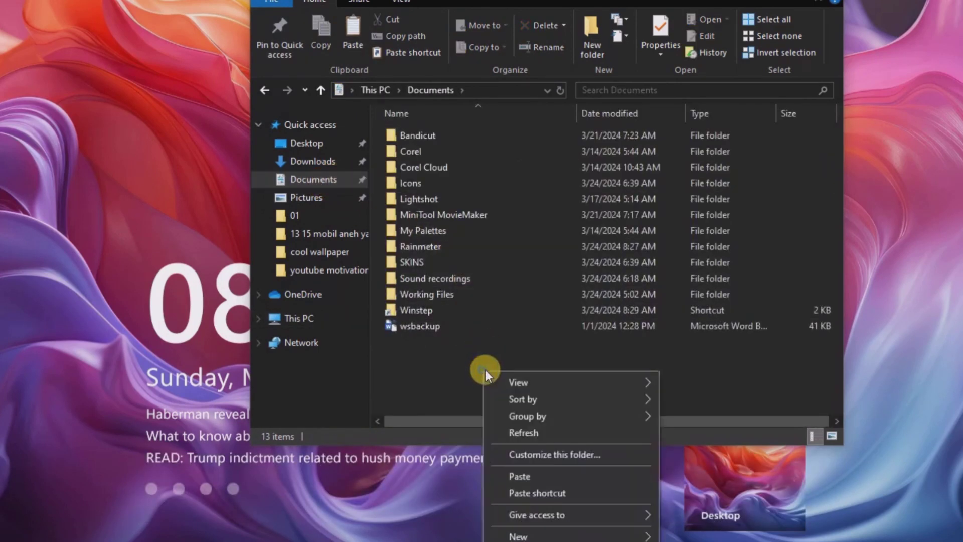
left_click(522, 475)
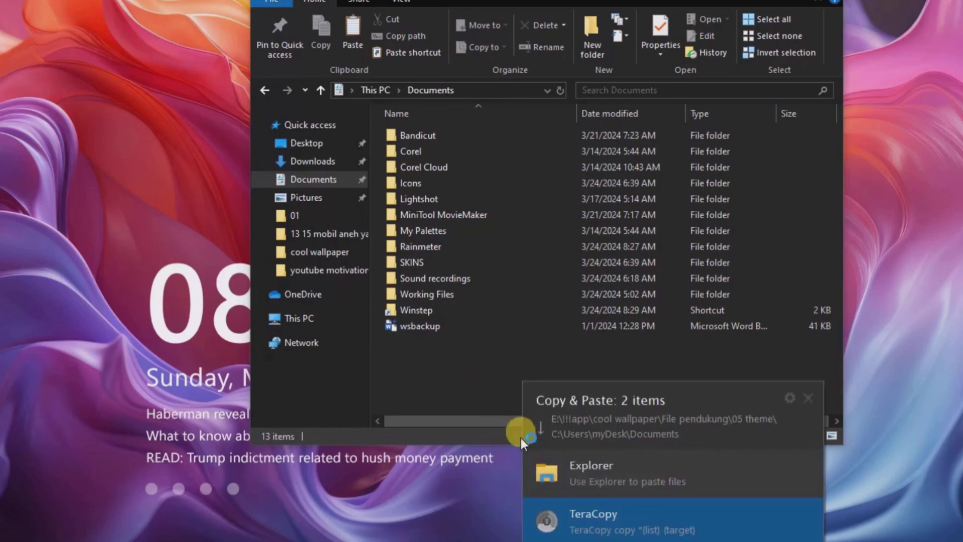
left_click(595, 488)
left_click(434, 142)
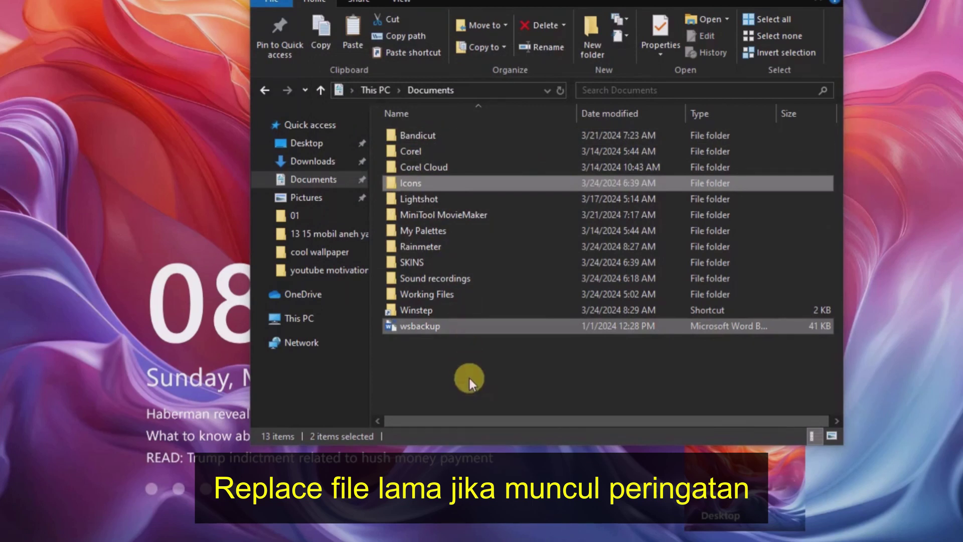
left_click(470, 374)
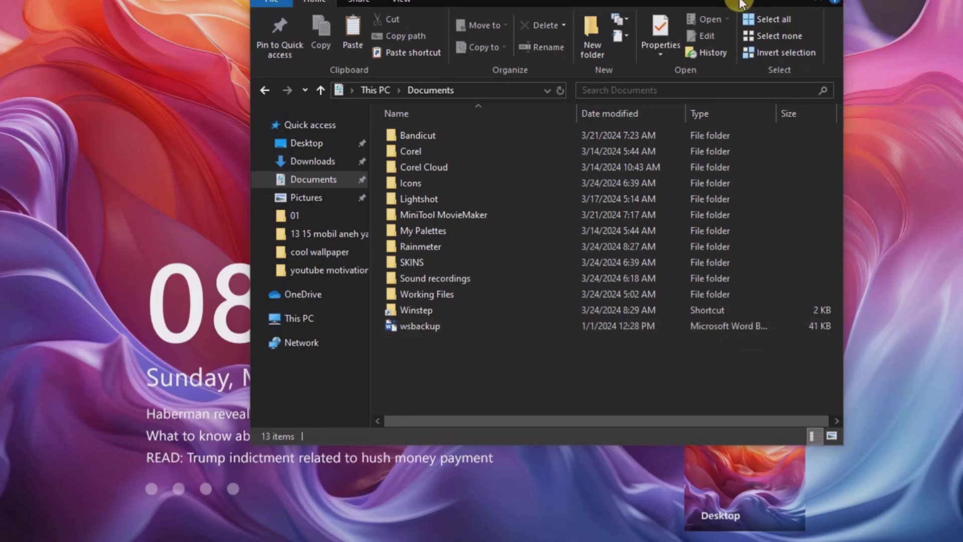
Load the saved Omnimo layout with the red and blue wallpaper preview, and clear the Documents window off the desktop.
left_click_drag(741, 4, 513, 0)
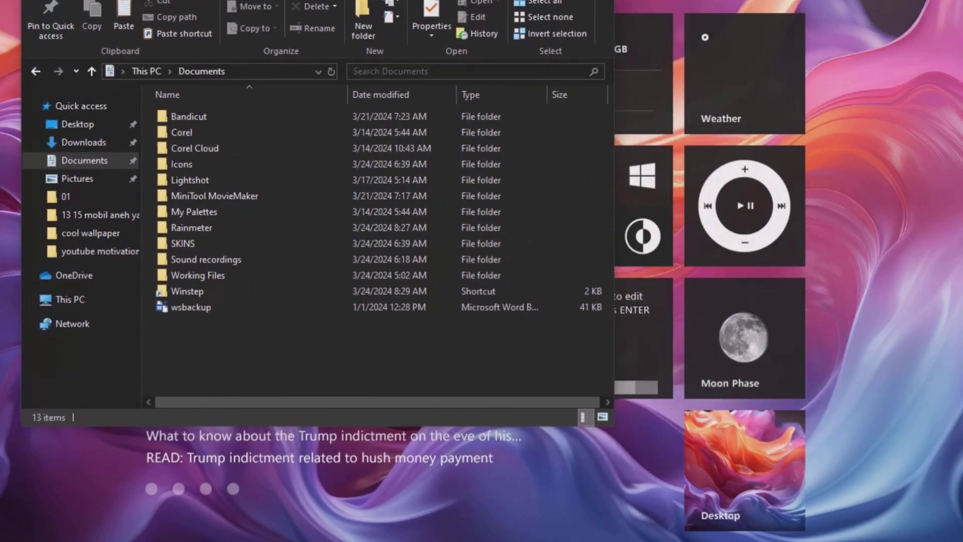
left_click(943, 4)
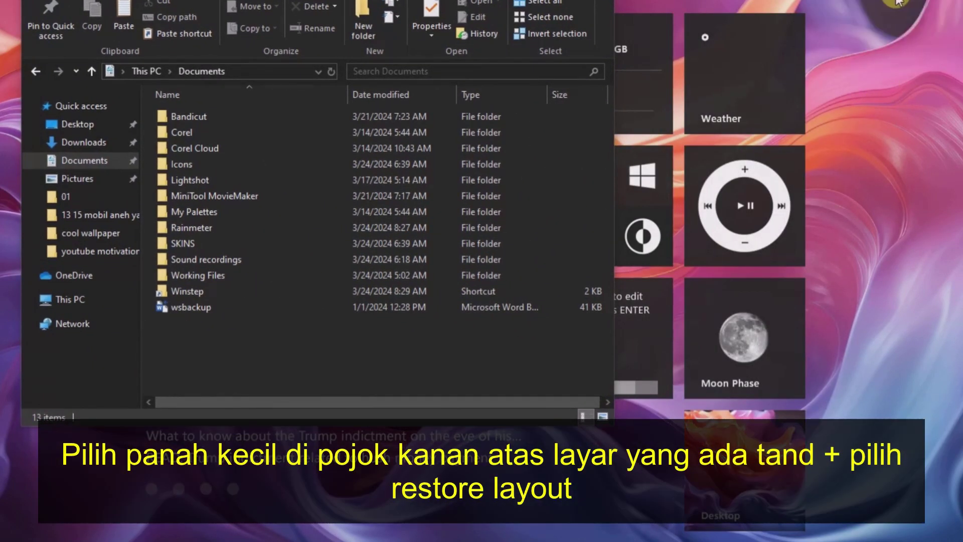
left_click(898, 6)
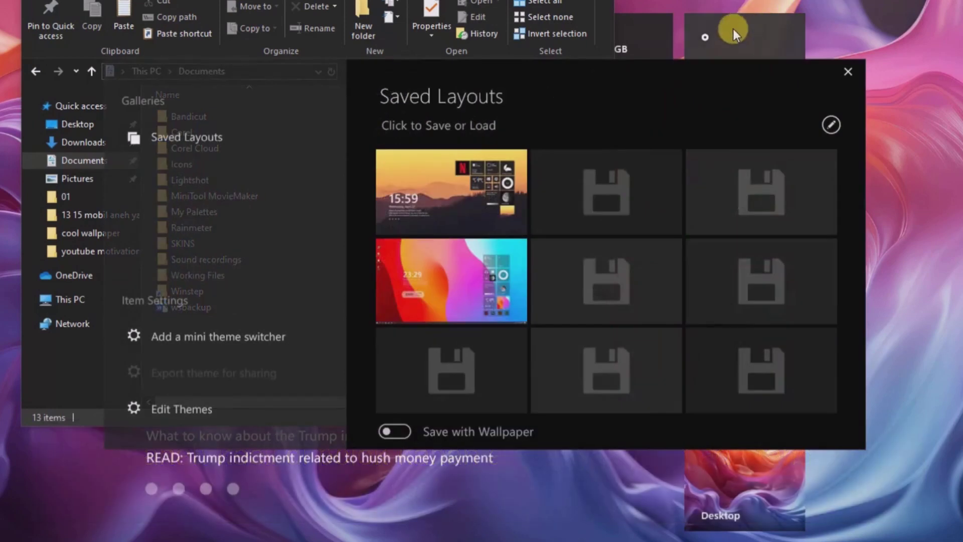
left_click(460, 282)
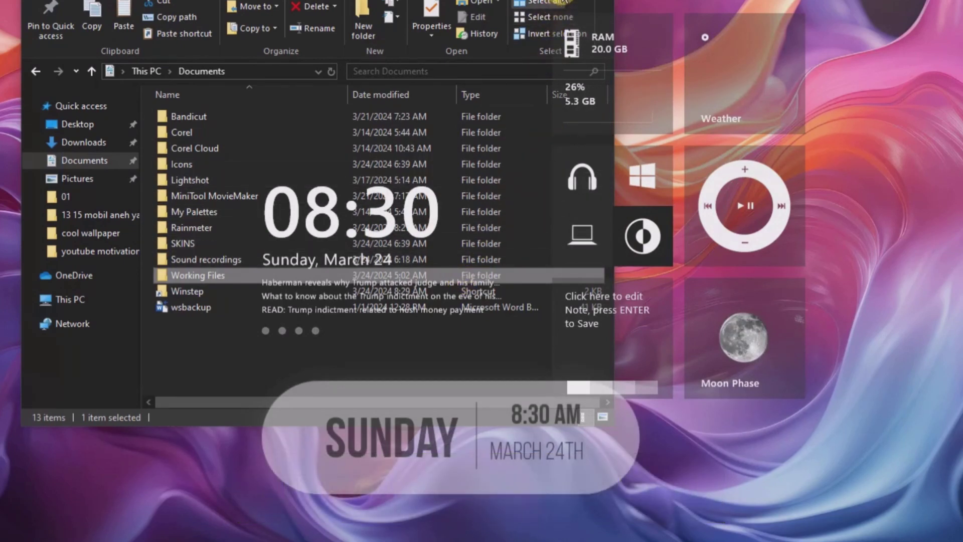
left_click(600, 2)
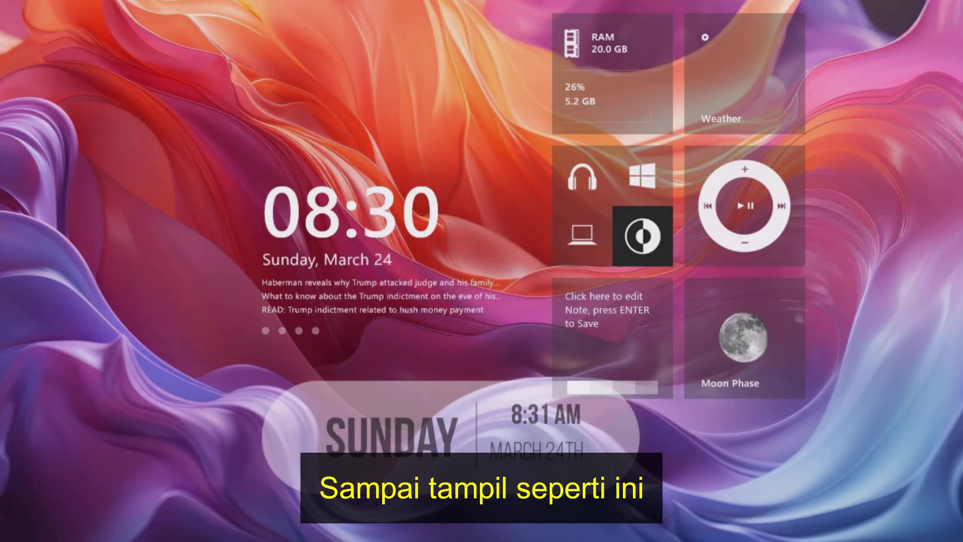
Launch Nexus from the recently added programs and open its Preferences.
key("super")
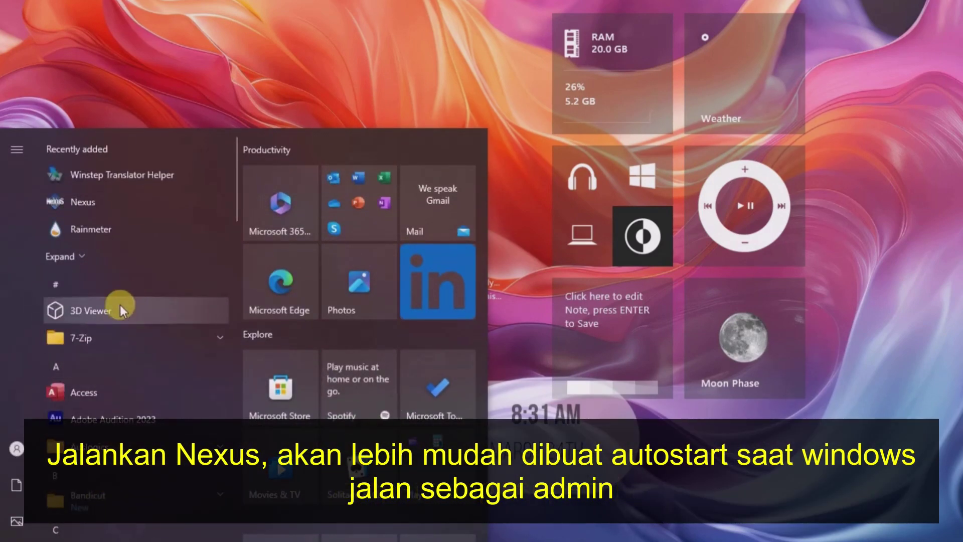
left_click(98, 202)
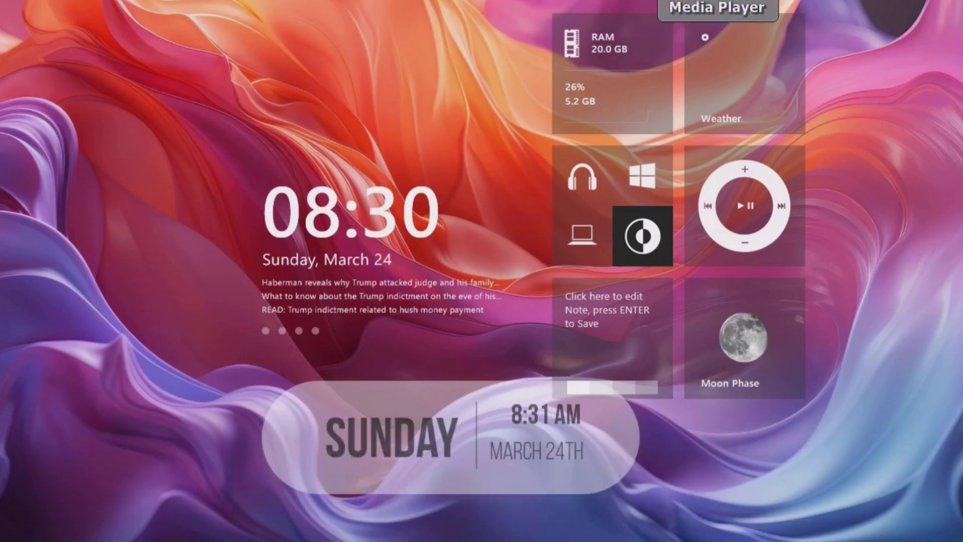
mouse_move(793, 541)
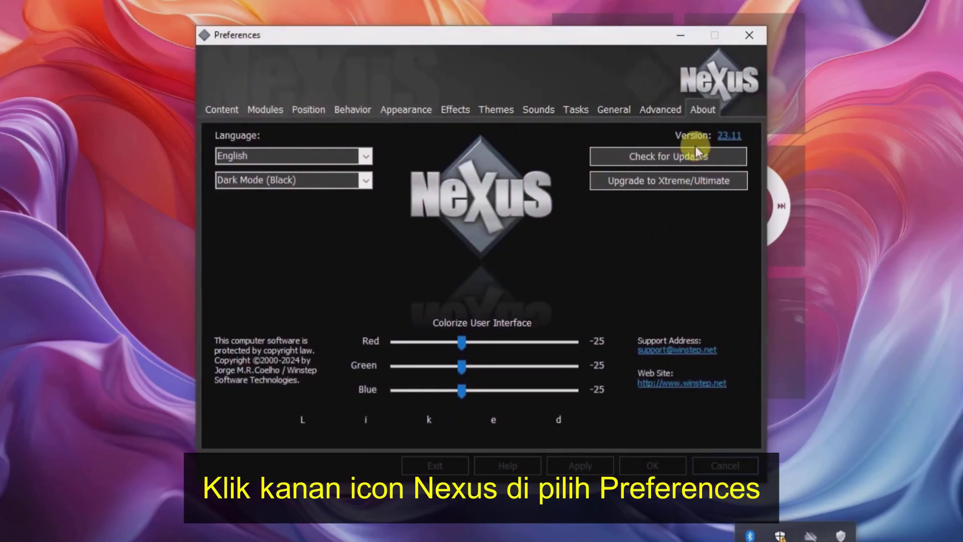
Restore the Nexus configuration settings from the wsbackup file in the Documents folder.
left_click(659, 109)
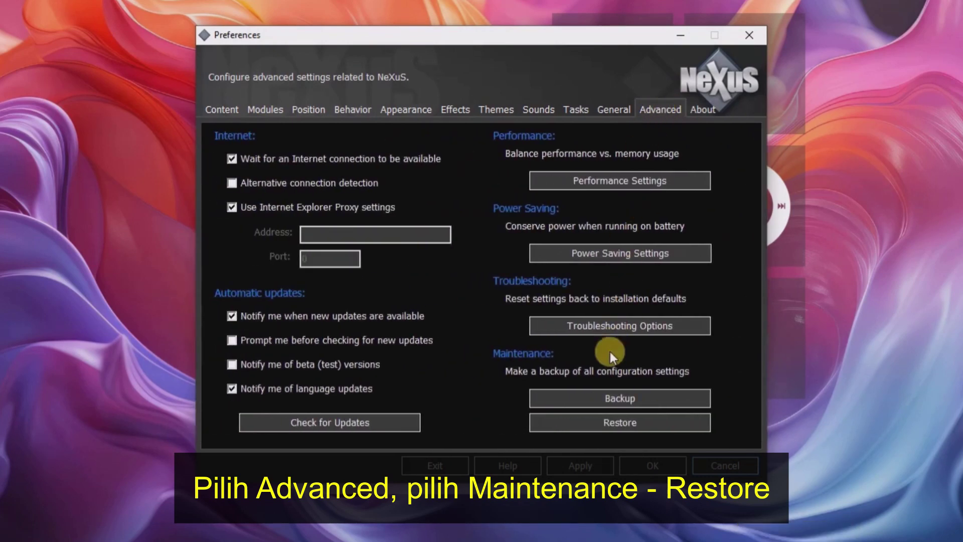
left_click(609, 424)
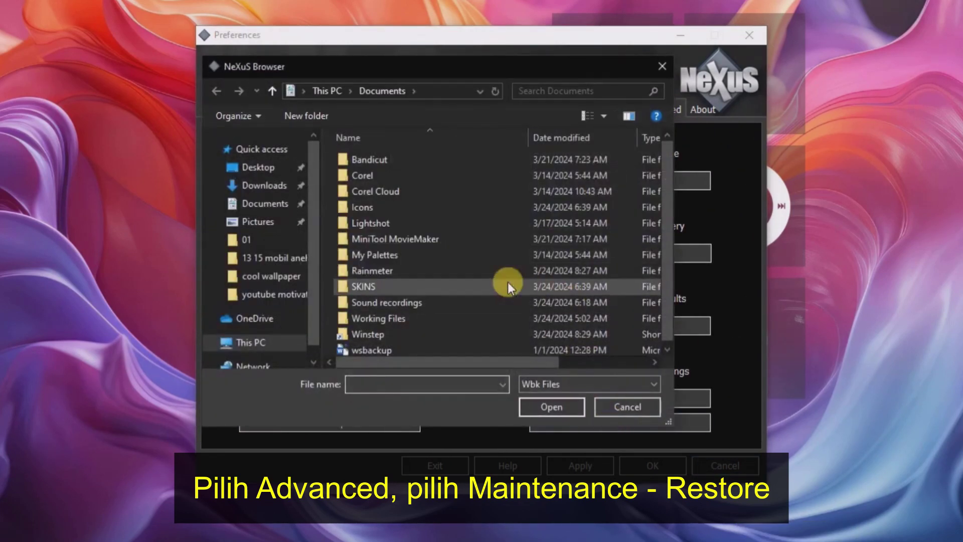
left_click(269, 208)
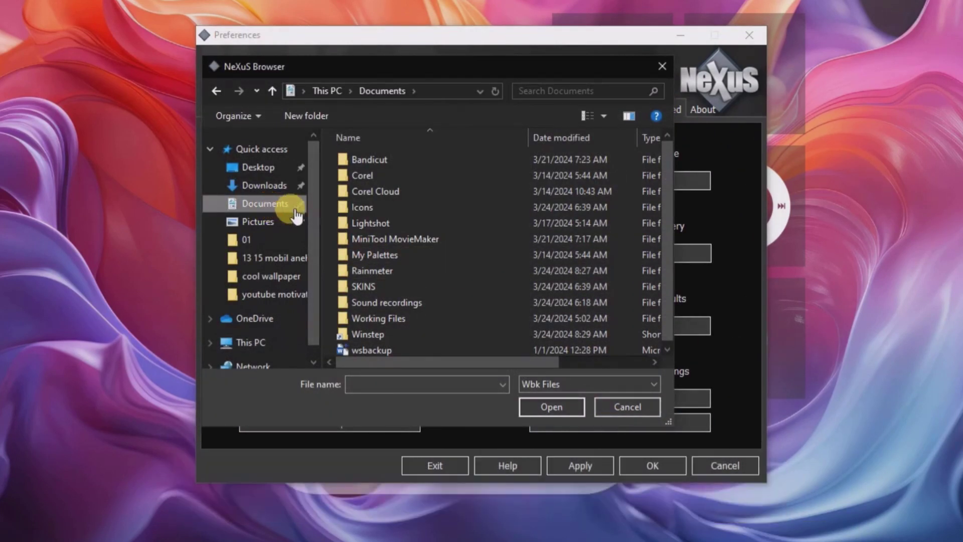
left_click_drag(666, 231, 654, 298)
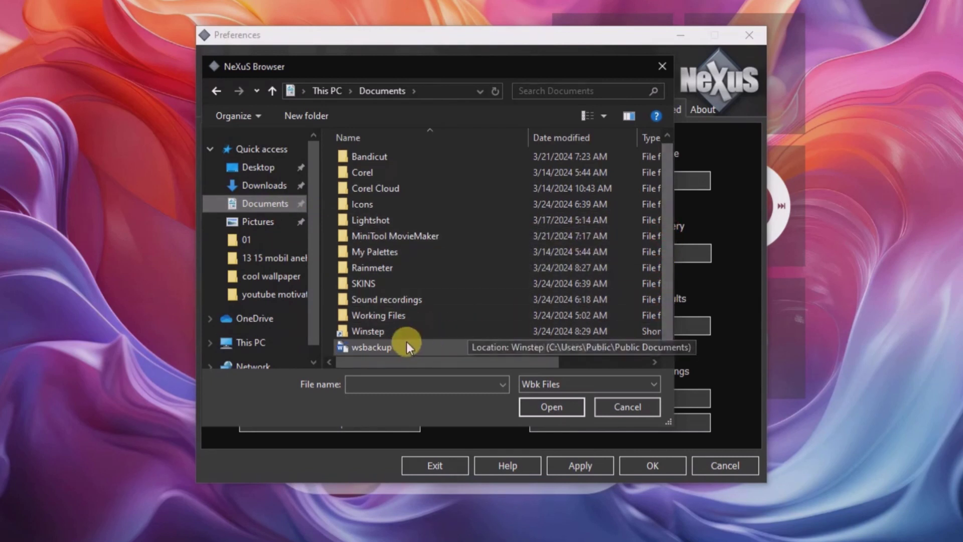
left_click(383, 344)
mouse_move(384, 344)
left_mouse_down()
mouse_move(395, 330)
mouse_move(387, 352)
mouse_move(377, 350)
left_mouse_up()
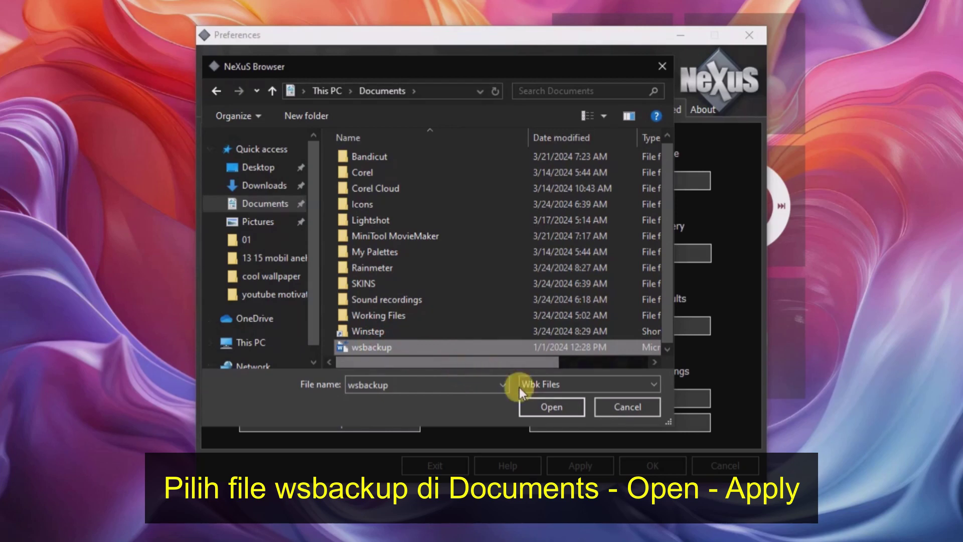
left_click(539, 405)
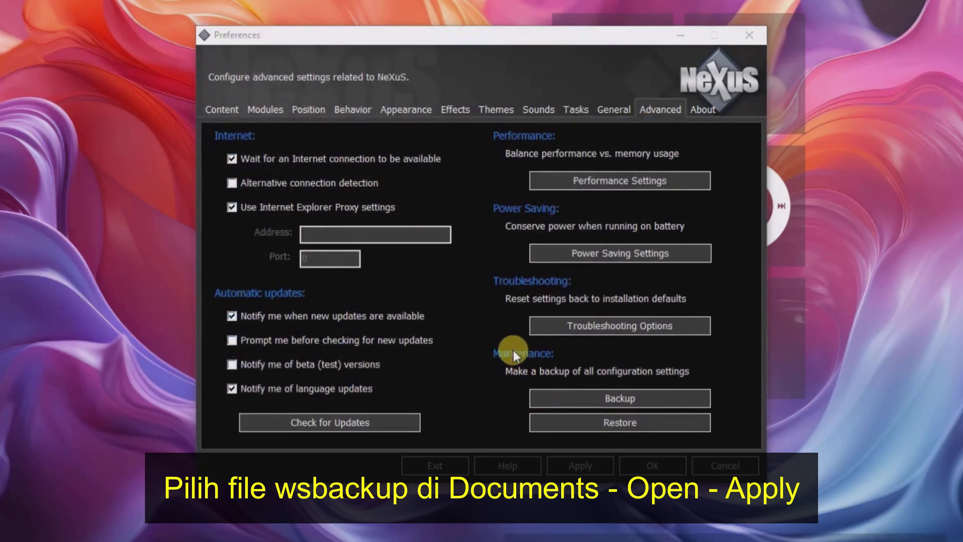
Apply the restored Nexus preferences and move both clock widgets higher on the desktop, clear of the dock.
left_click(565, 462)
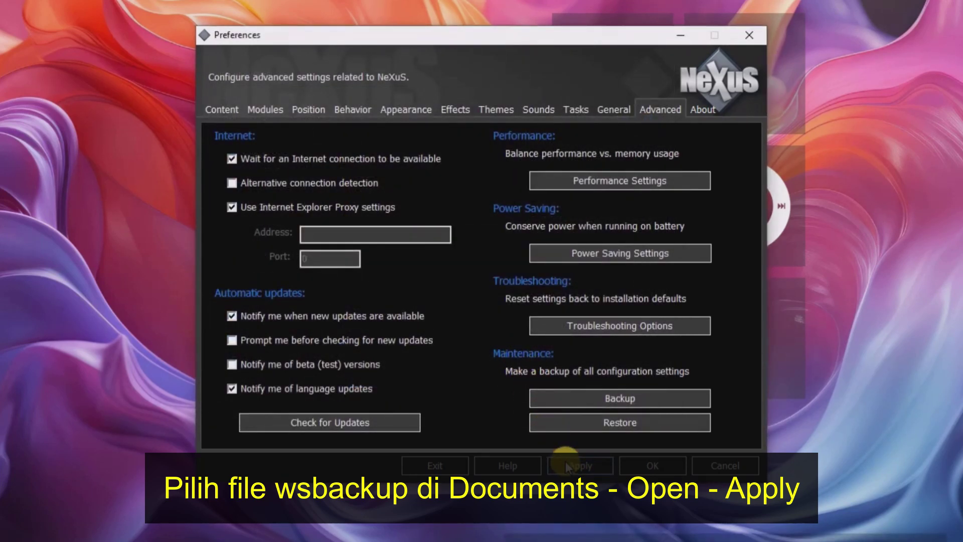
left_click(637, 473)
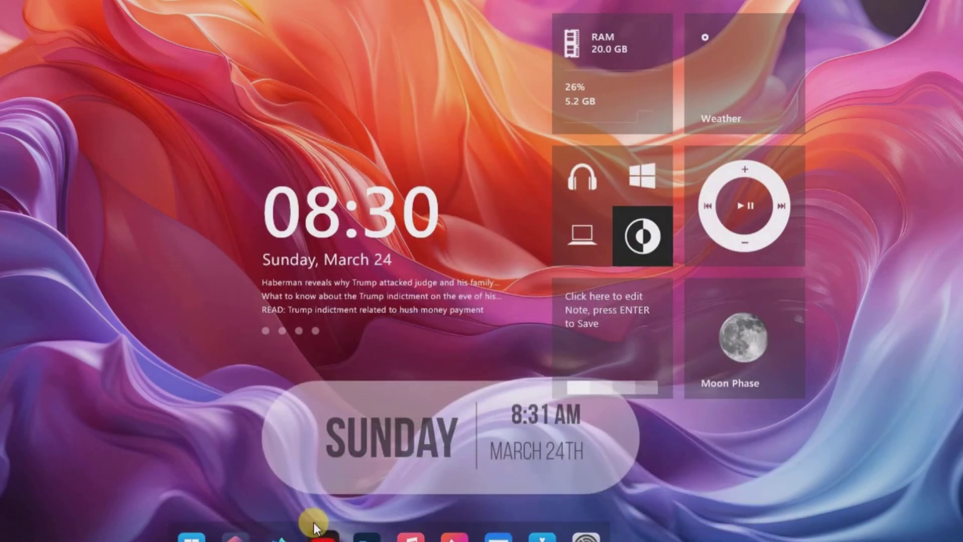
left_click_drag(377, 317, 388, 235)
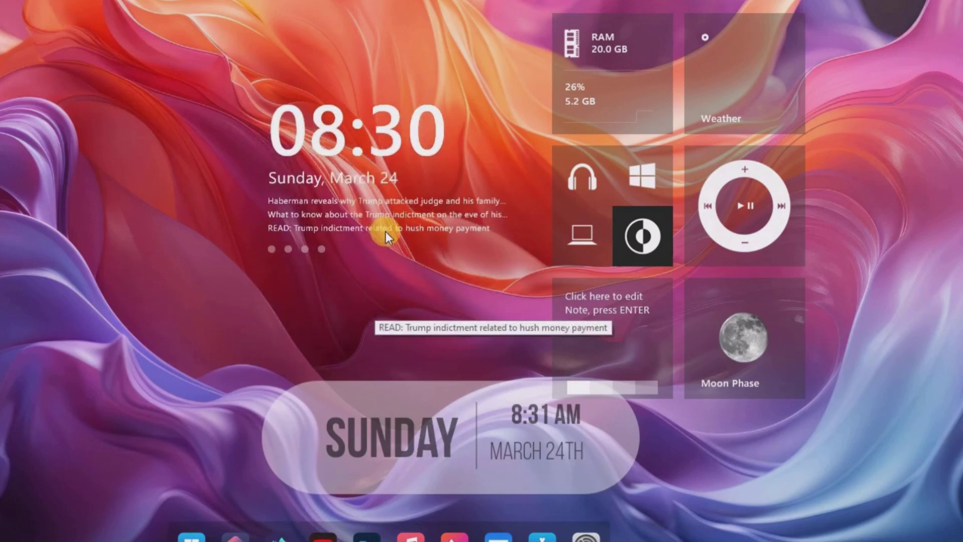
left_click_drag(438, 385, 344, 295)
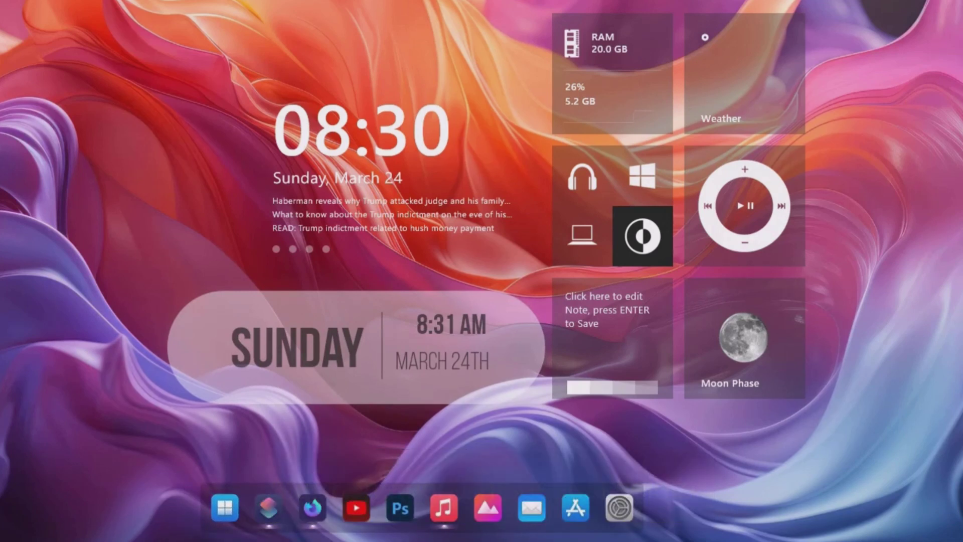
Set the taskbar to hide automatically in desktop mode and close the Settings window.
left_click(593, 539)
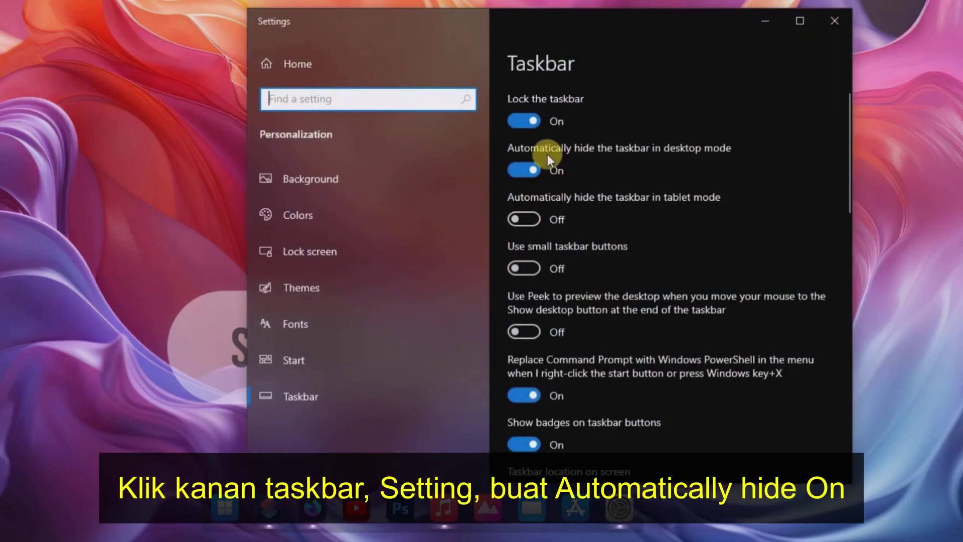
left_click(522, 165)
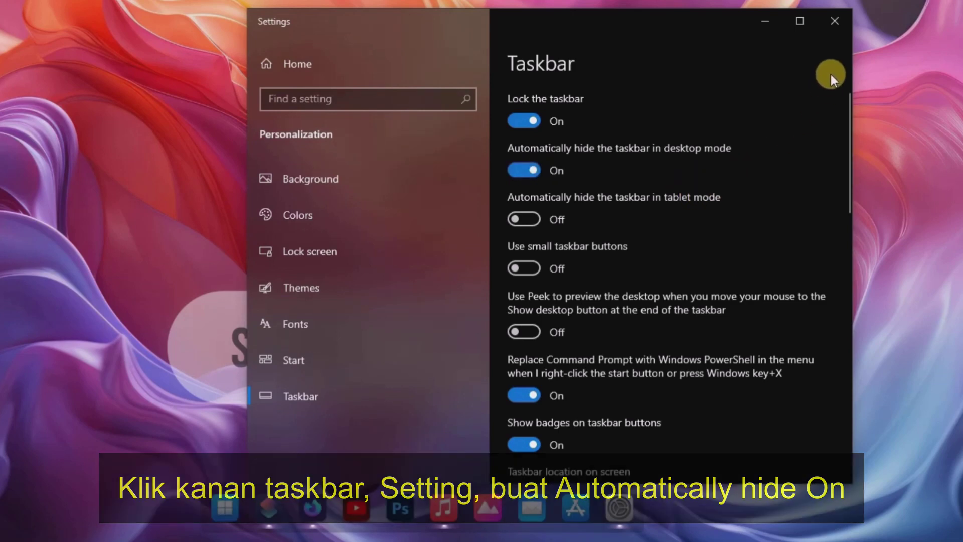
left_click(836, 27)
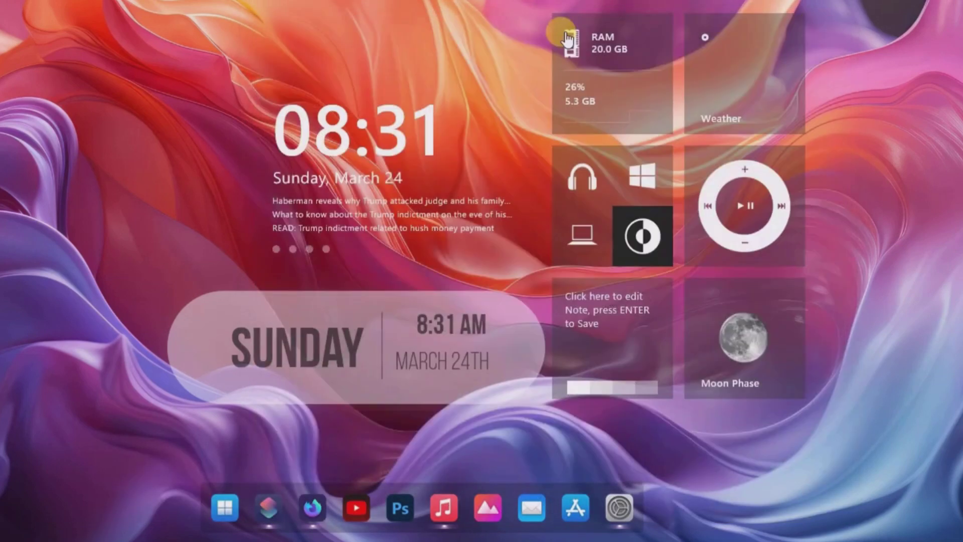
Switch Show desktop icons on and back off, leaving the desktop icons hidden.
right_click(123, 6)
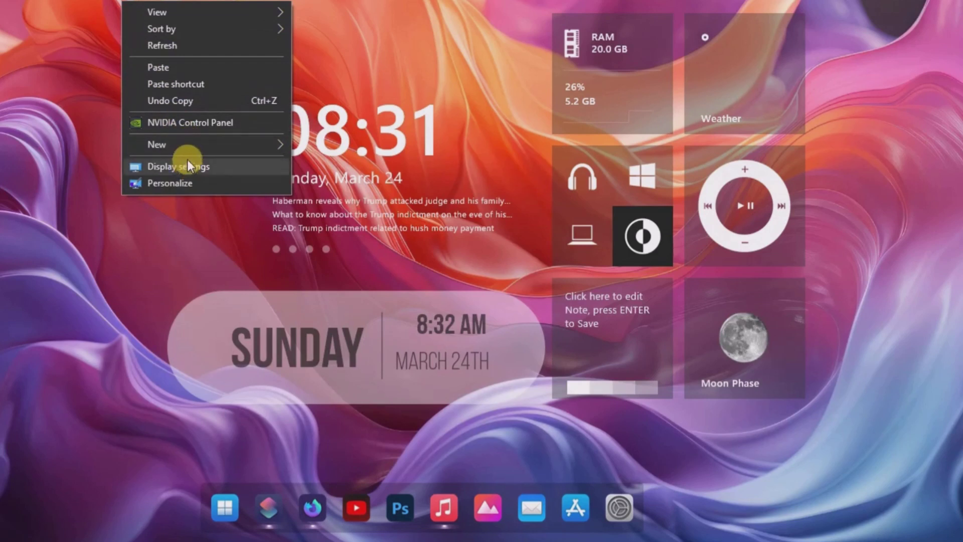
left_click(221, 13)
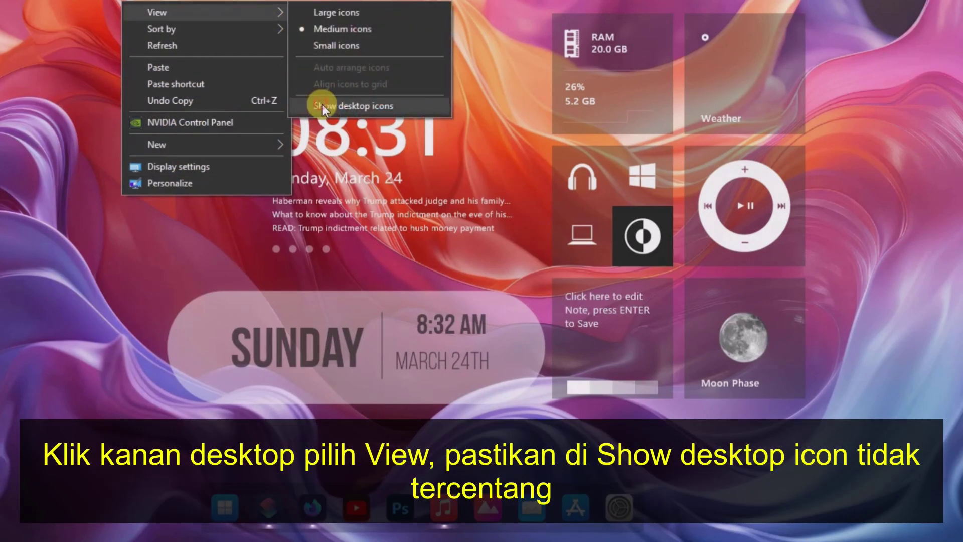
left_click(322, 106)
right_click(227, 15)
mouse_move(264, 21)
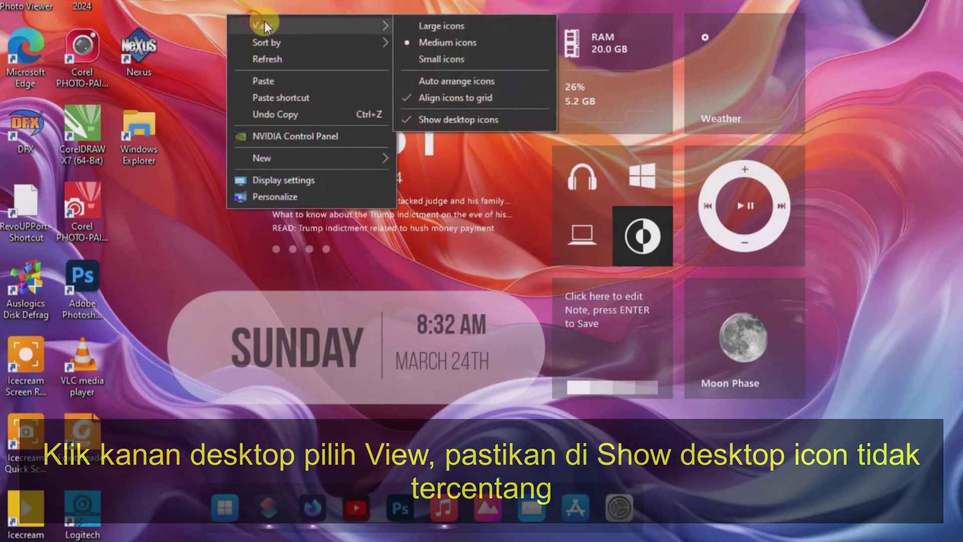
left_click(429, 121)
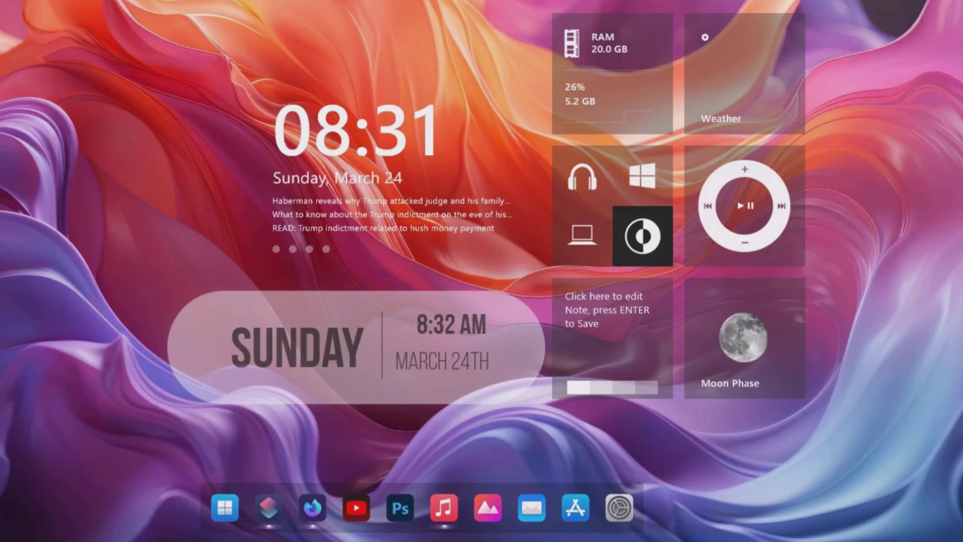
Add Adobe Audition 2023 to the dock just before the App Store icon, and remove the Mail icon.
key("super")
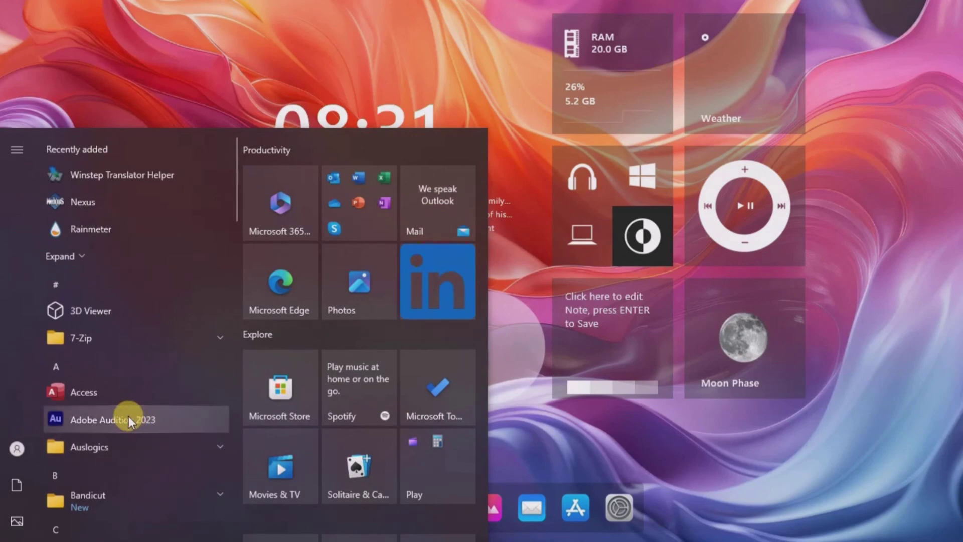
left_click_drag(129, 416, 572, 515)
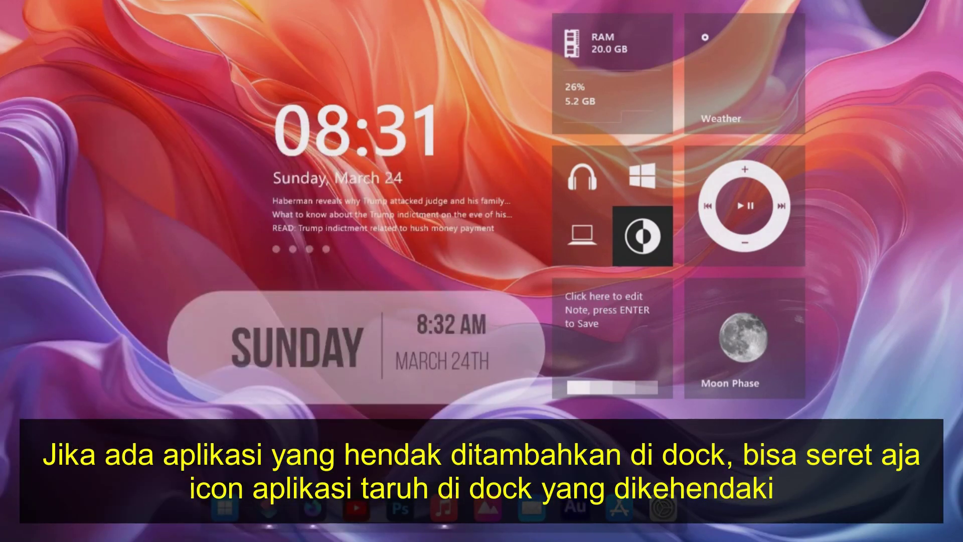
right_click(519, 526)
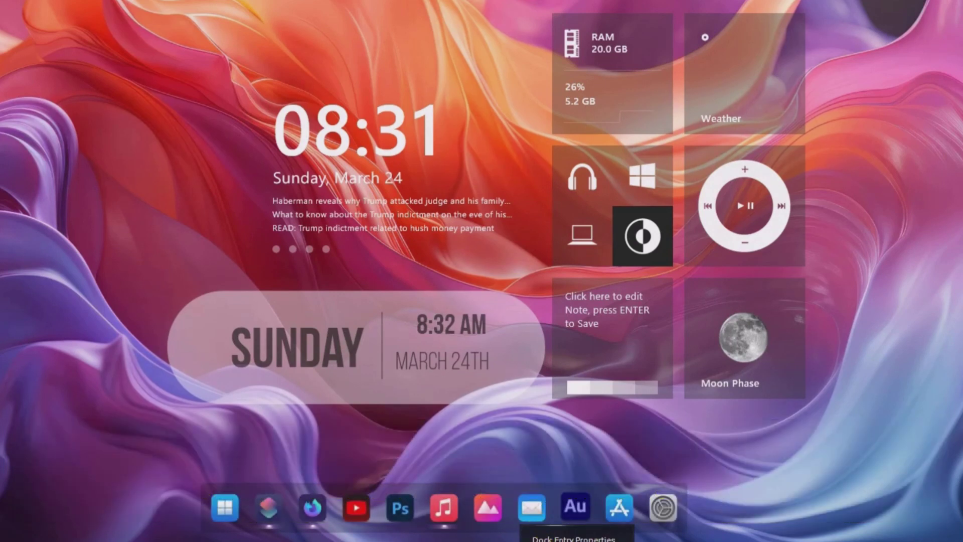
left_click(551, 539)
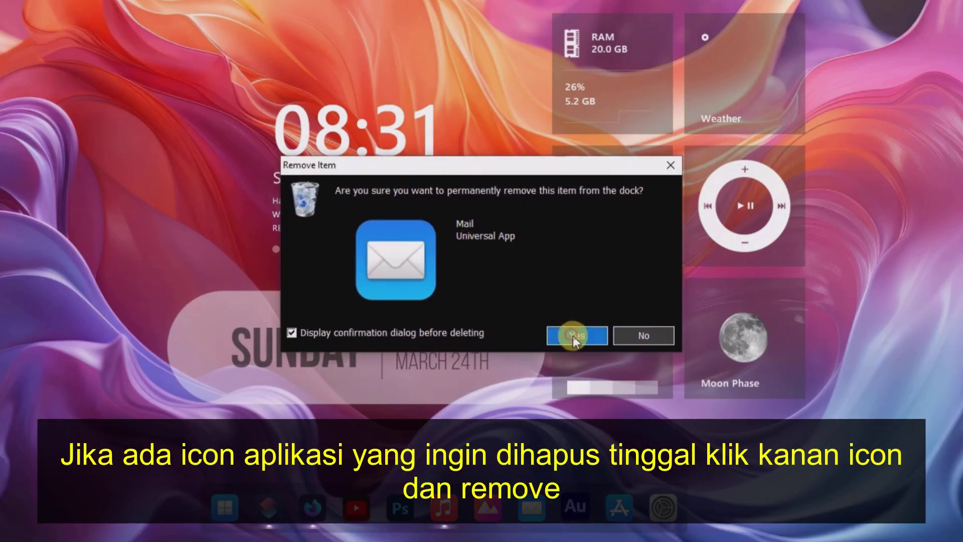
left_click(574, 335)
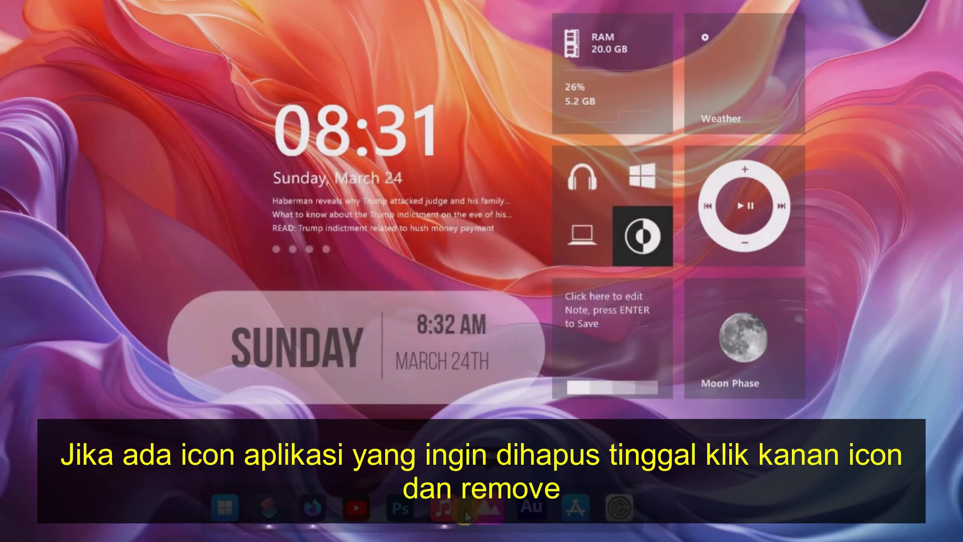
Remove the Photoshop and YouTube icons from the dock.
right_click(399, 510)
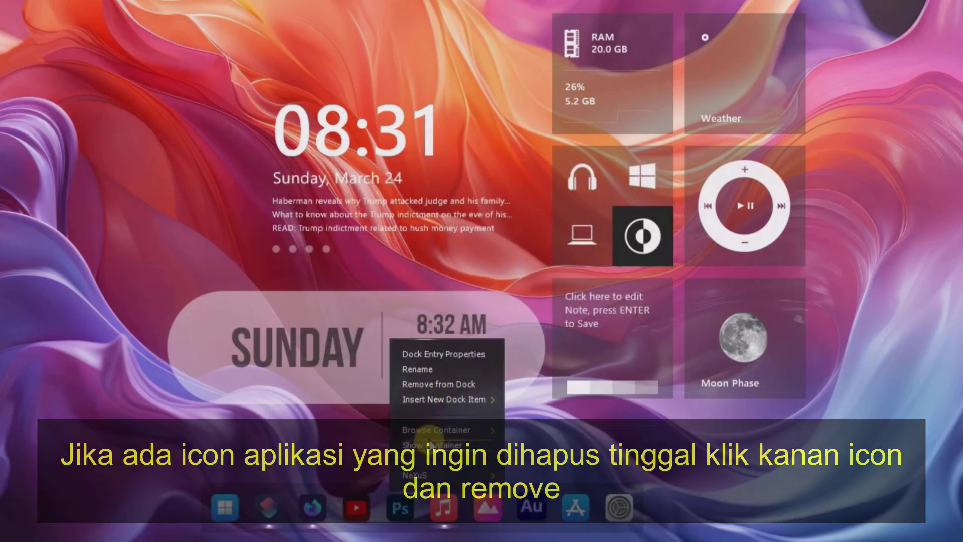
left_click(428, 385)
left_click(563, 337)
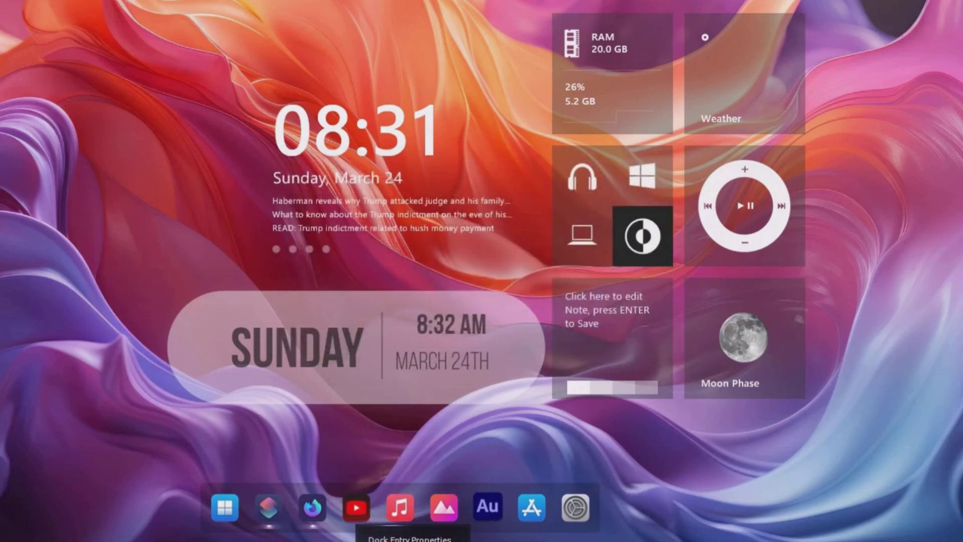
right_click(357, 508)
left_click(387, 384)
left_click(563, 337)
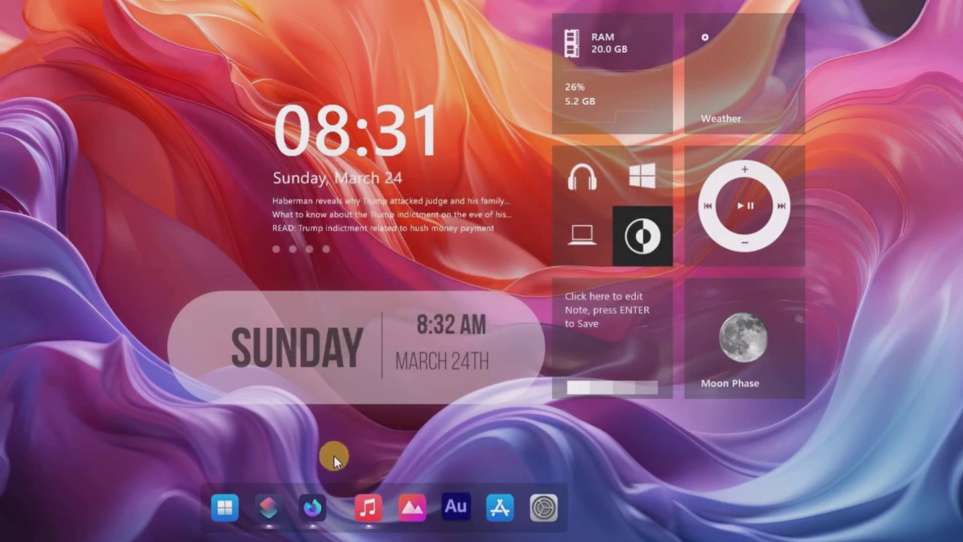
Remove the browser icon and the layered-squares icon next to the Windows icon from the dock.
right_click(313, 507)
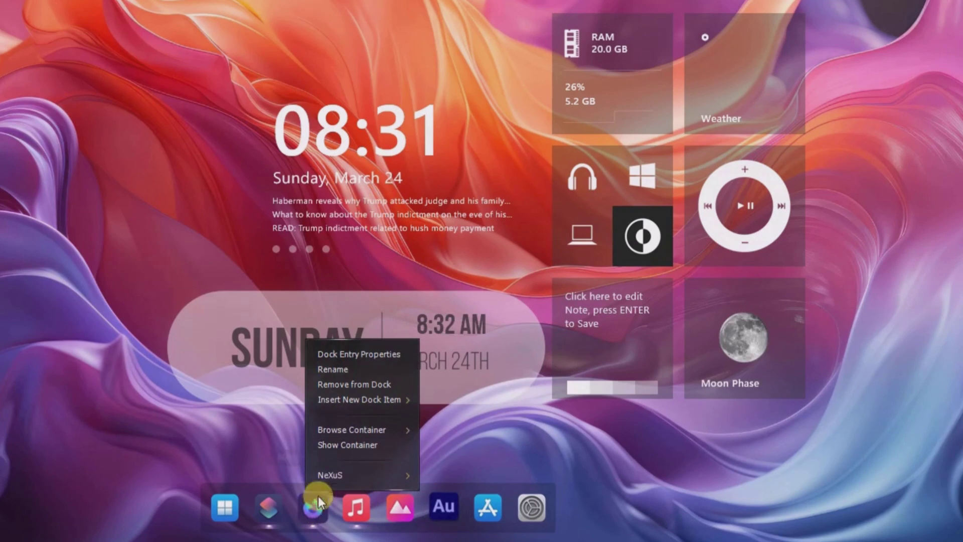
left_click(357, 384)
left_click(555, 336)
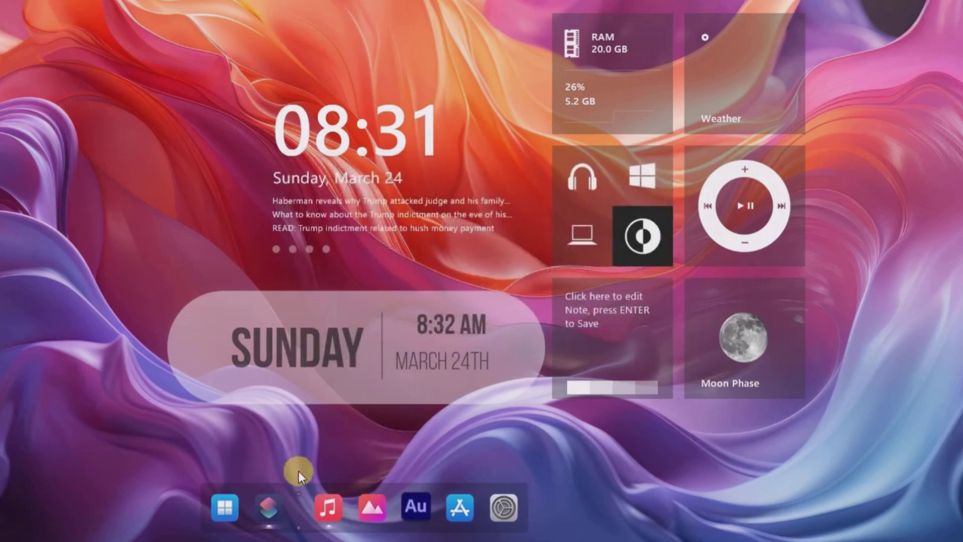
right_click(279, 505)
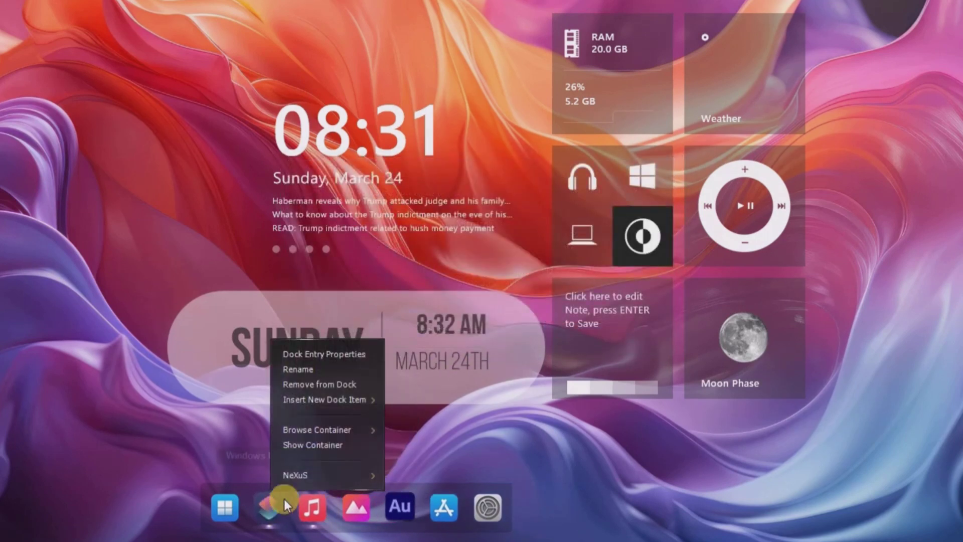
left_click(329, 383)
left_click(557, 334)
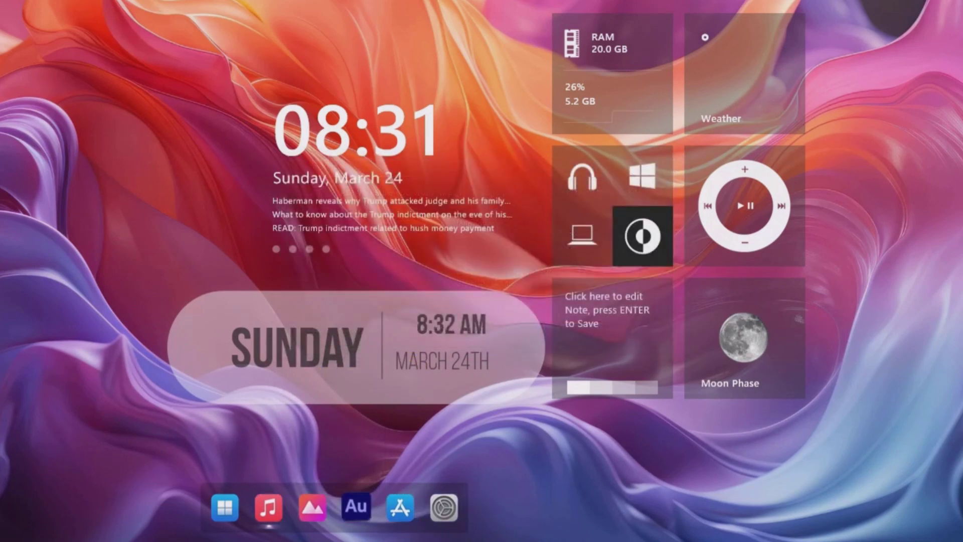
key("super")
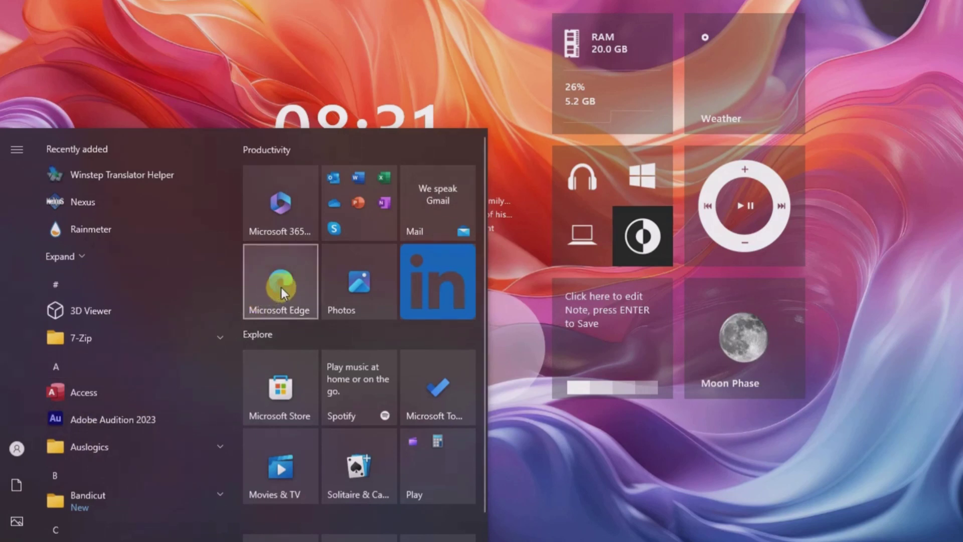
mouse_move(280, 286)
left_mouse_down()
mouse_move(486, 430)
mouse_move(516, 510)
mouse_move(280, 282)
left_mouse_up()
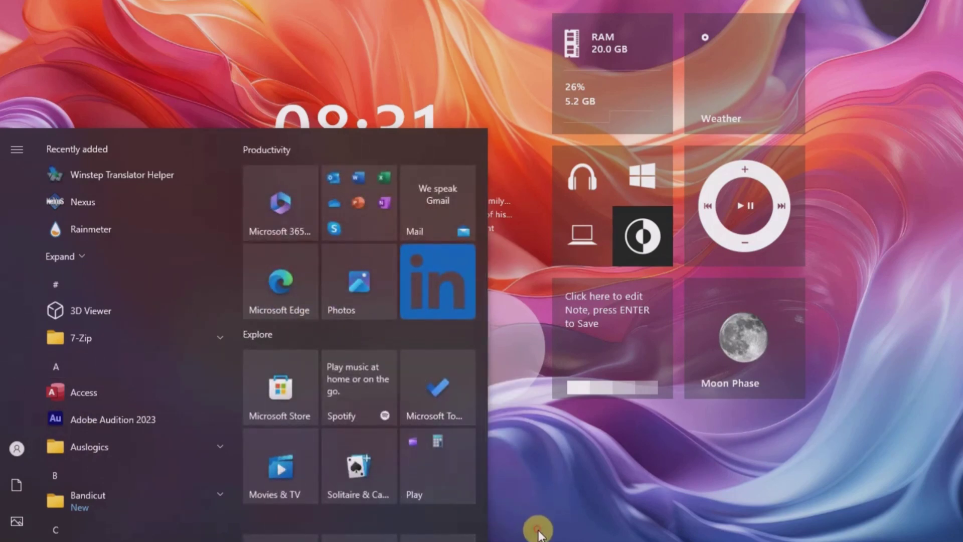
left_click(537, 527)
Move the dock below the Note and Moon Phase tiles and add Microsoft Edge right after its Windows icon.
left_click_drag(237, 485, 578, 432)
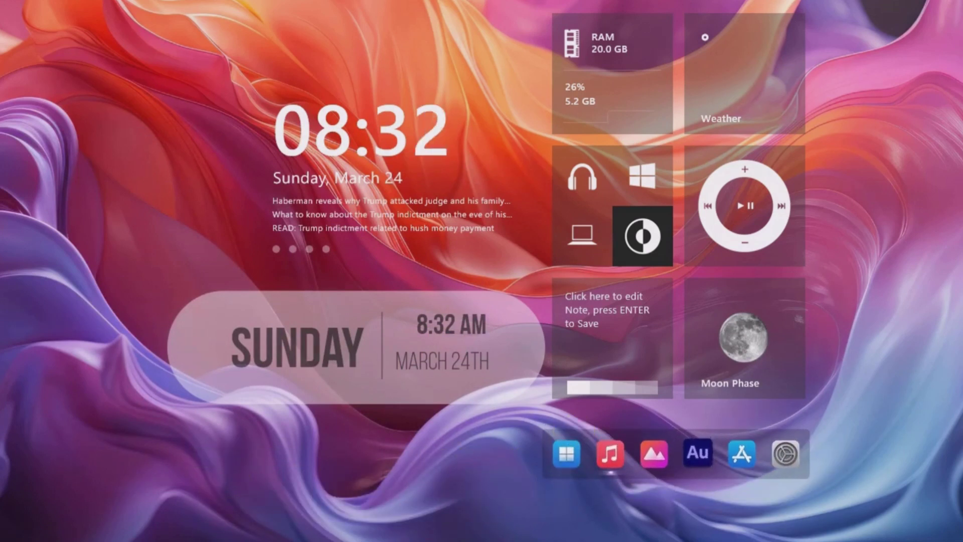
key("super")
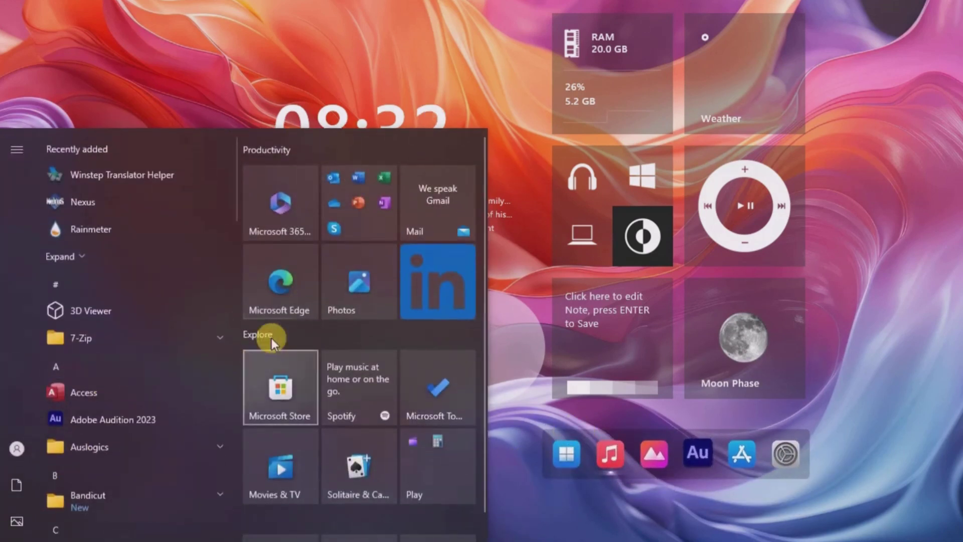
left_click_drag(280, 281, 601, 460)
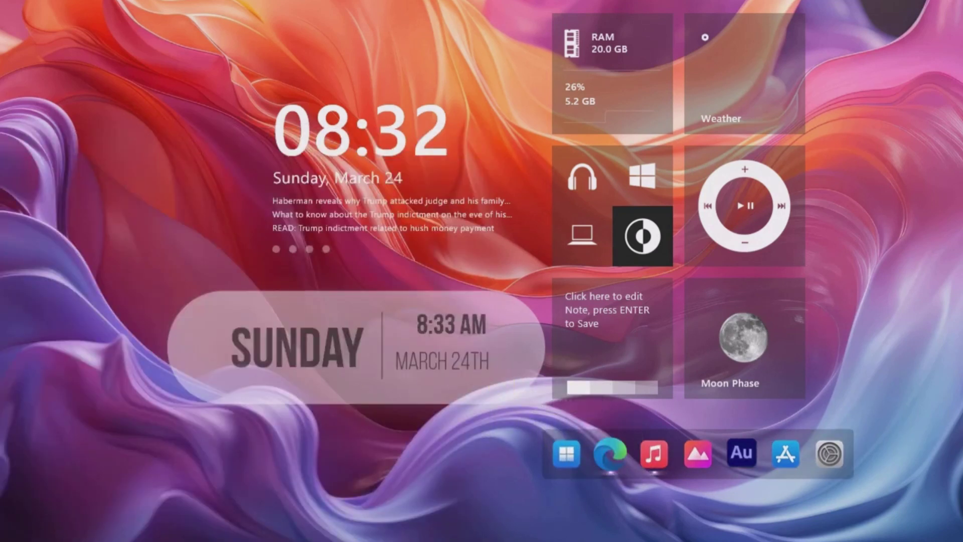
Add Excel from the Productivity app folder to the dock, right after Microsoft Edge.
key("super")
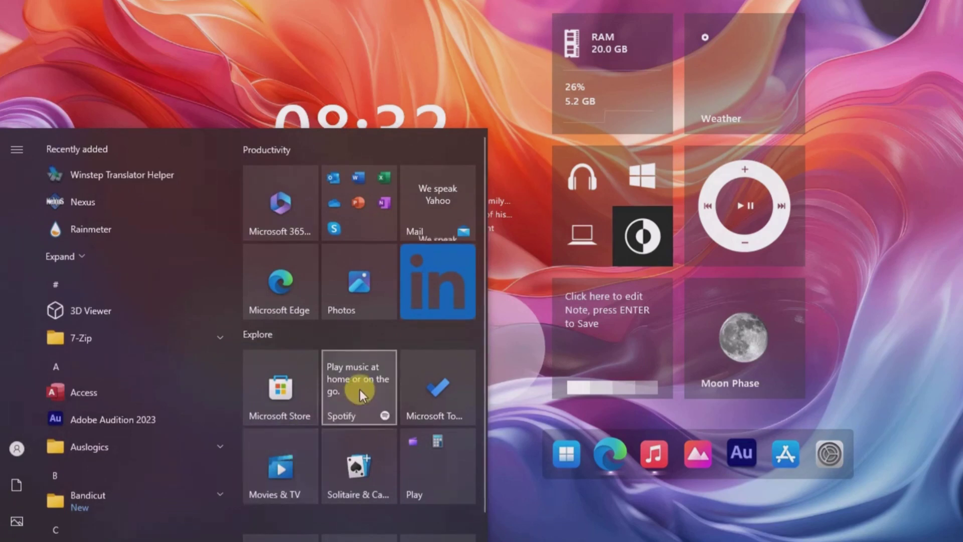
left_click(365, 221)
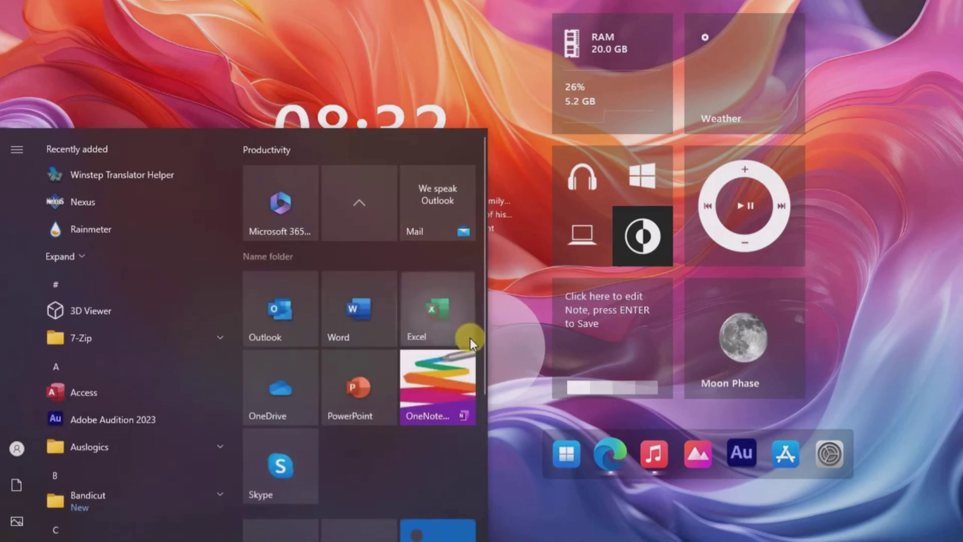
left_click_drag(470, 337, 644, 457)
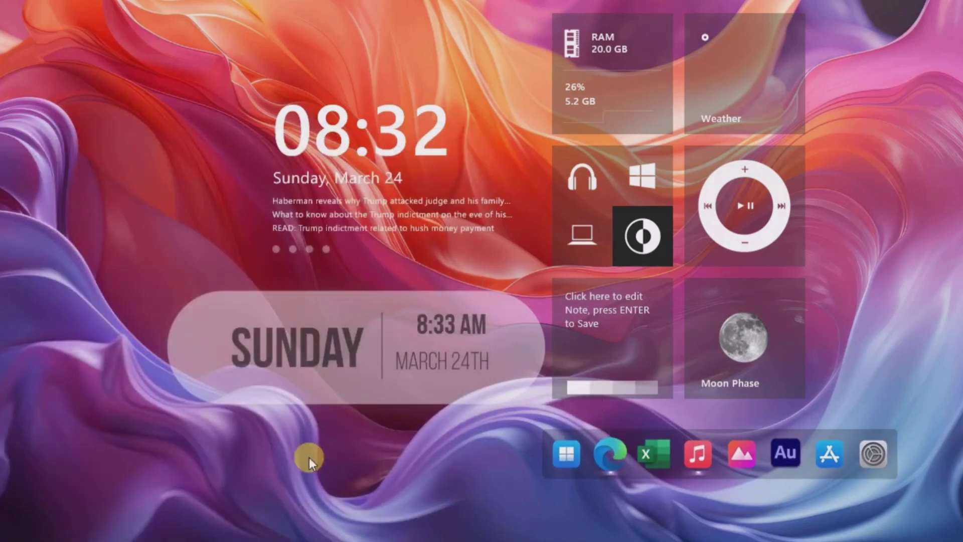
Add CorelDRAW from the CorelDRAW Graphics Suite folder to the dock, between Excel and the music icon.
key("super")
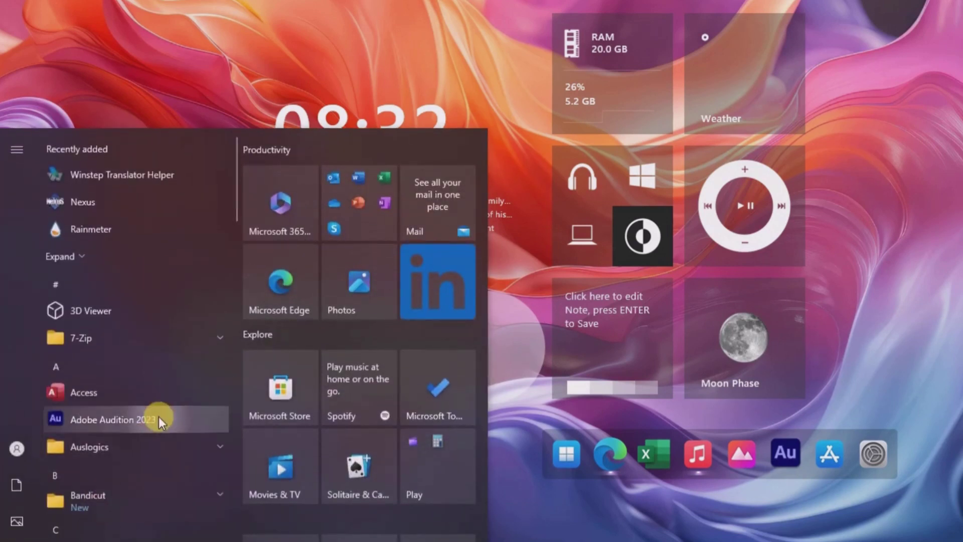
scroll(159, 416, "down", 5)
scroll(160, 413, "down", 1)
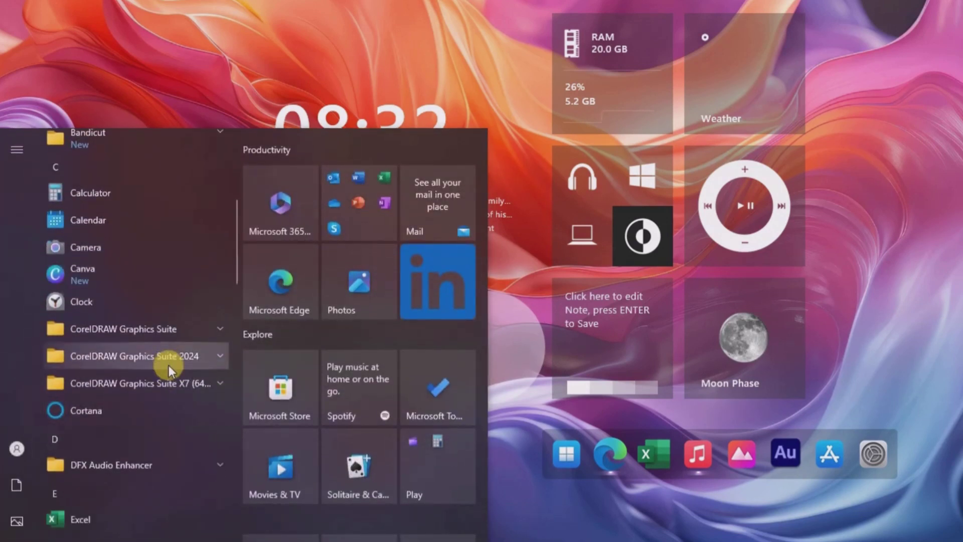
left_click(166, 333)
left_click_drag(121, 378, 717, 455)
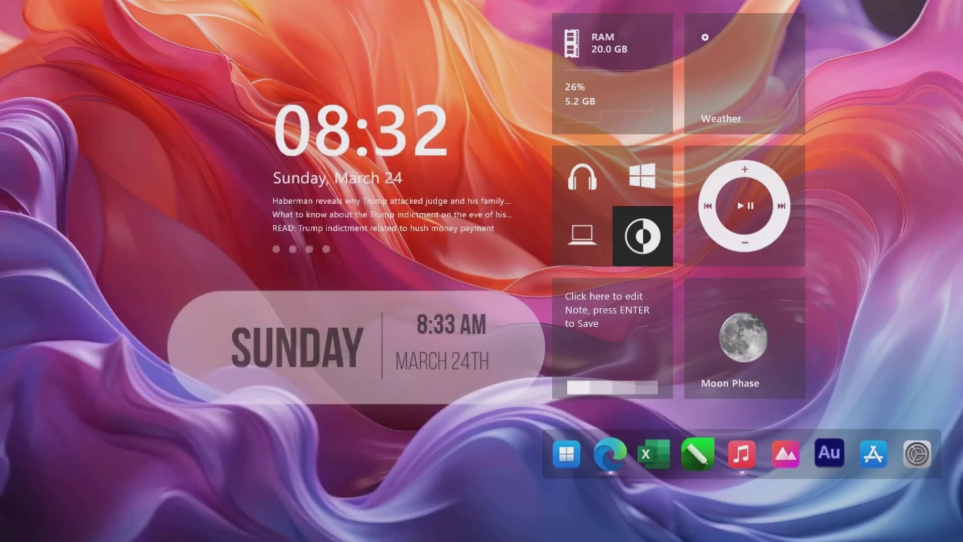
Add CorelDRAW X7 (64-Bit) from the CorelDRAW Graphics Suite X7 app folder to the dock, between Microsoft Edge and Excel.
key("super")
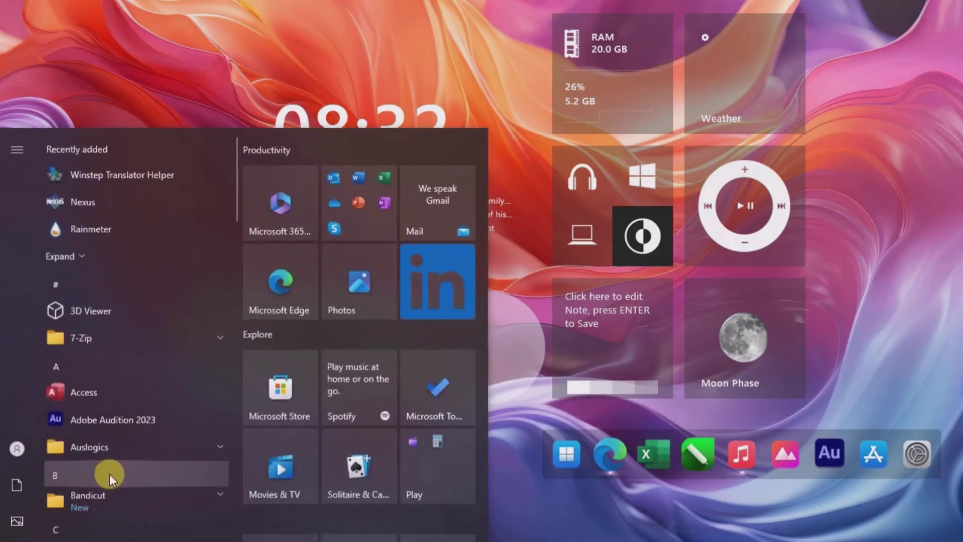
scroll(133, 439, "down", 2)
scroll(141, 431, "down", 1)
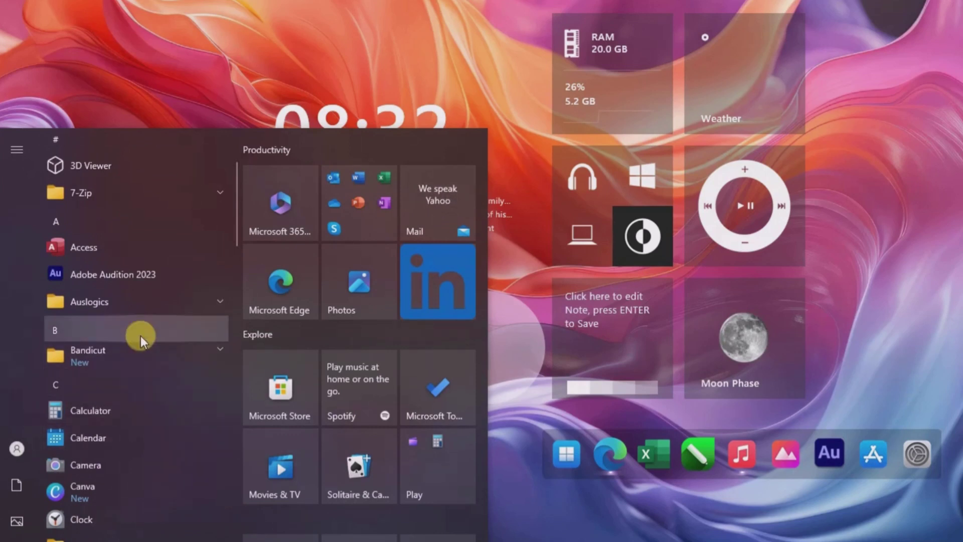
scroll(143, 327, "up", 2)
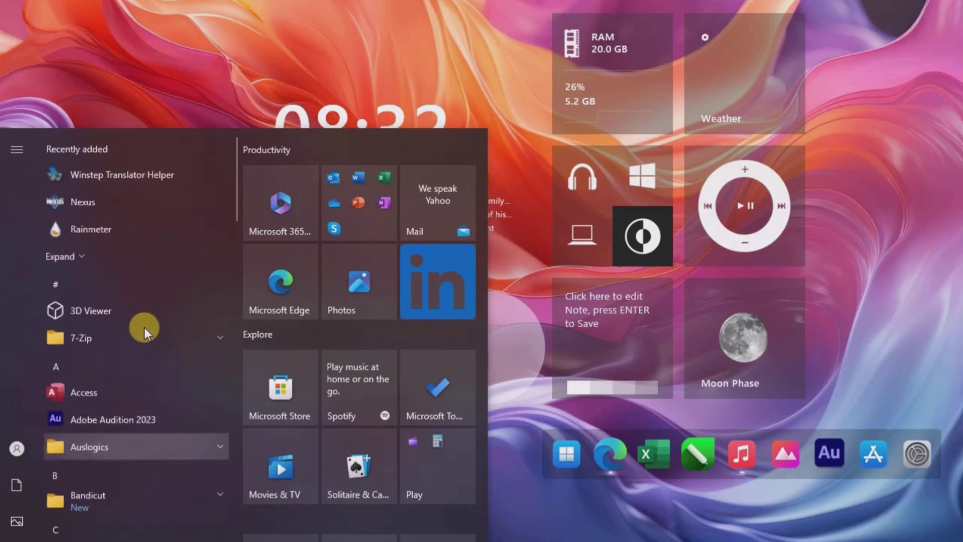
scroll(143, 328, "down", 4)
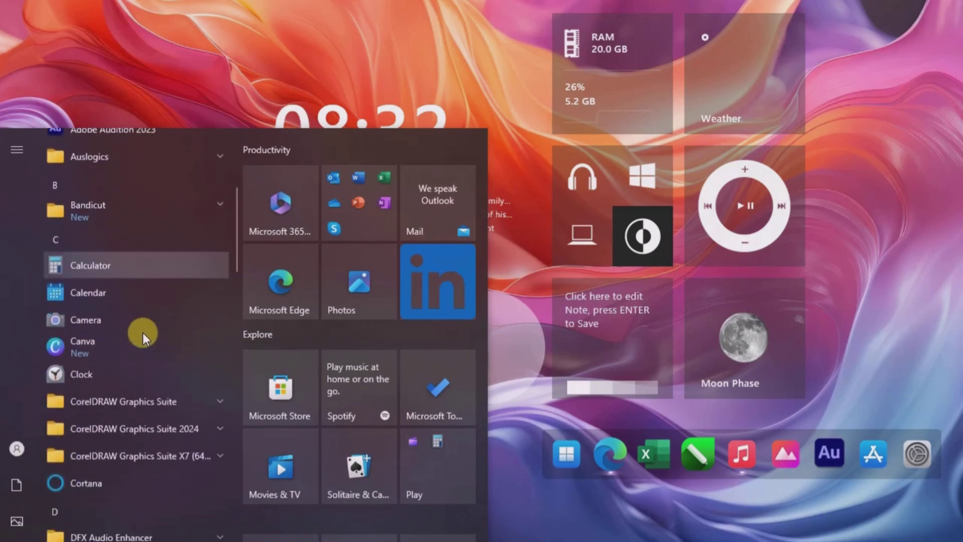
left_click(156, 456)
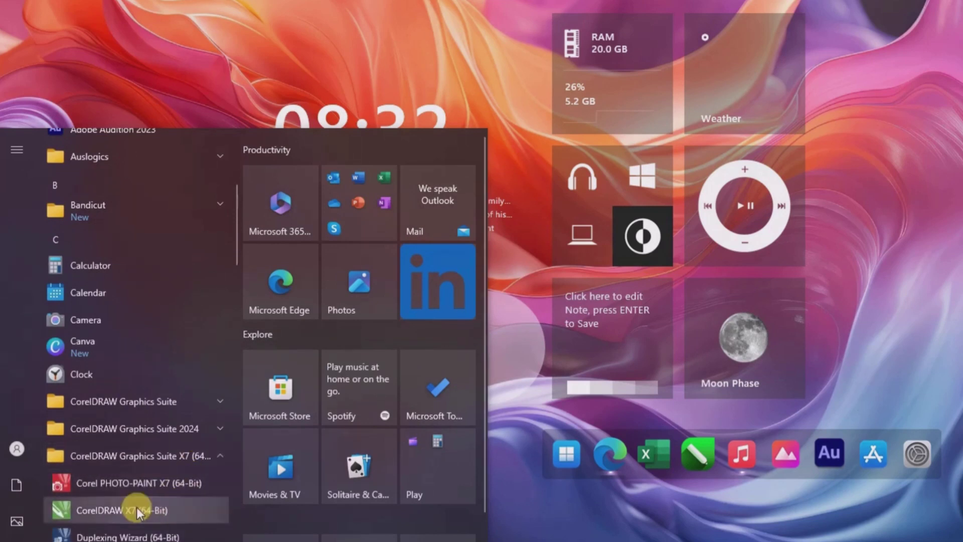
left_click_drag(137, 508, 636, 459)
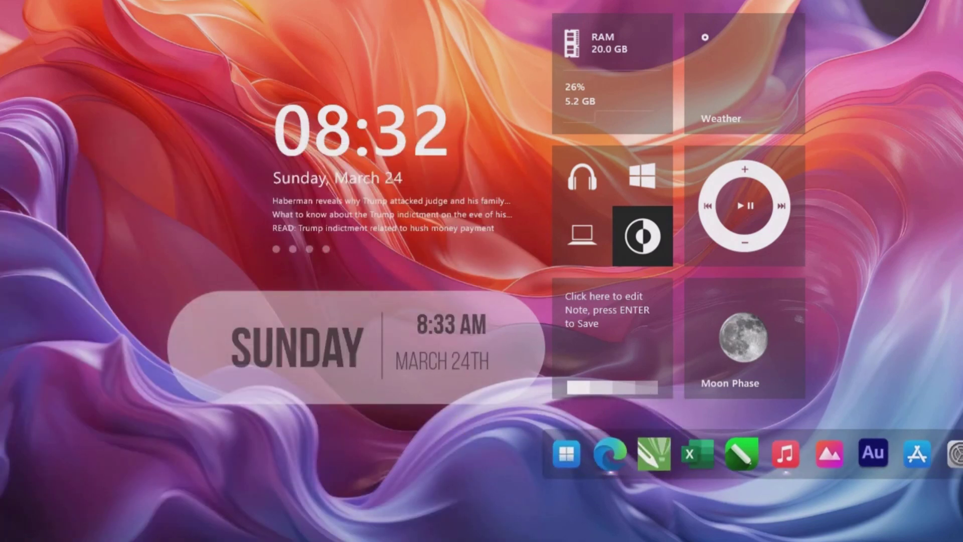
Add Bandicut from its app folder to the dock, between the Windows icon and Microsoft Edge.
key("super")
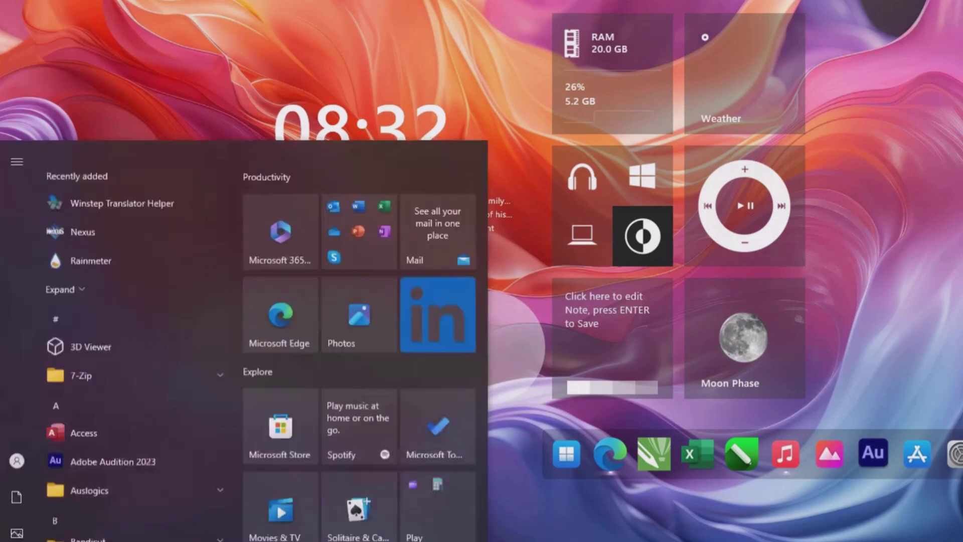
scroll(161, 472, "down", 1)
left_click(141, 495)
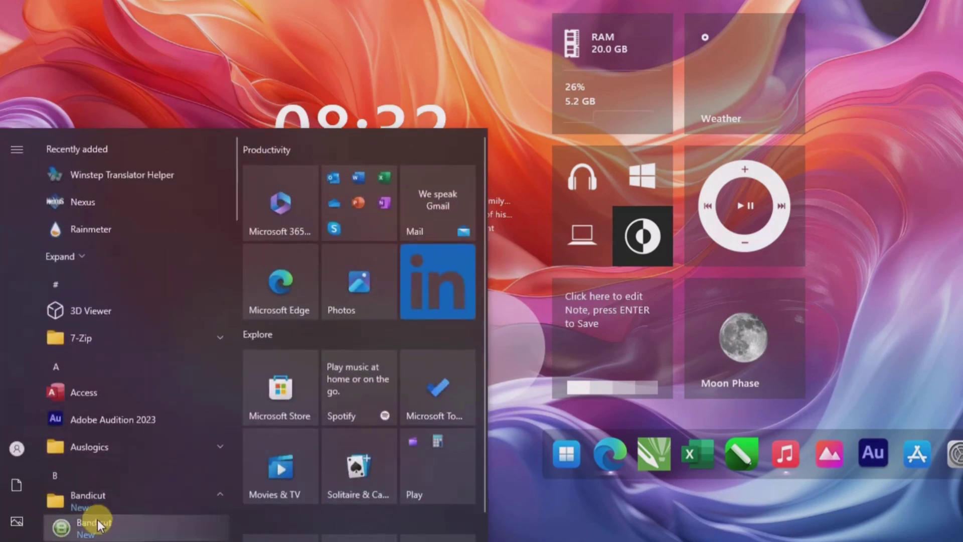
left_click_drag(97, 520, 638, 458)
left_click_drag(640, 459, 633, 458)
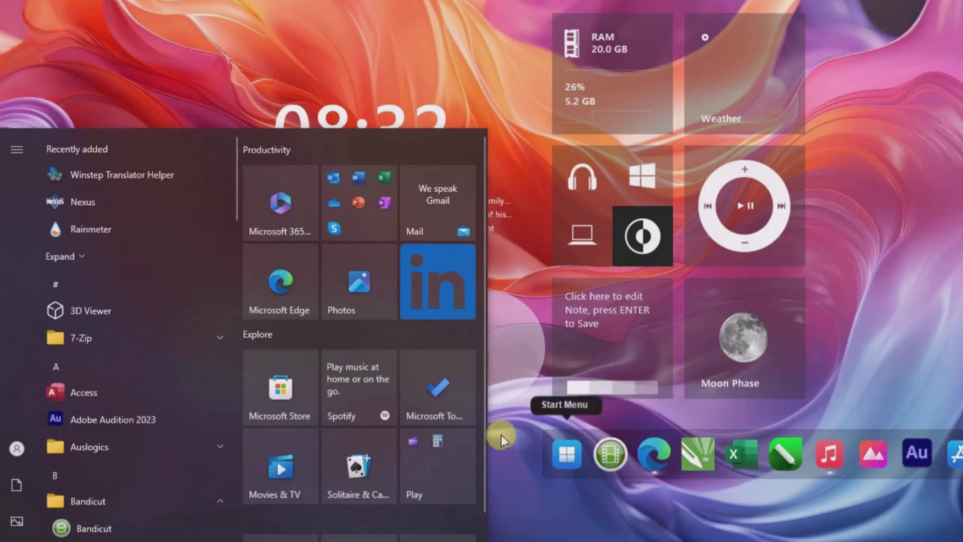
Add Icecream Screen Recorder 7 from the app list to the dock, between the Windows icon and Bandicut.
scroll(159, 538, "down", 10)
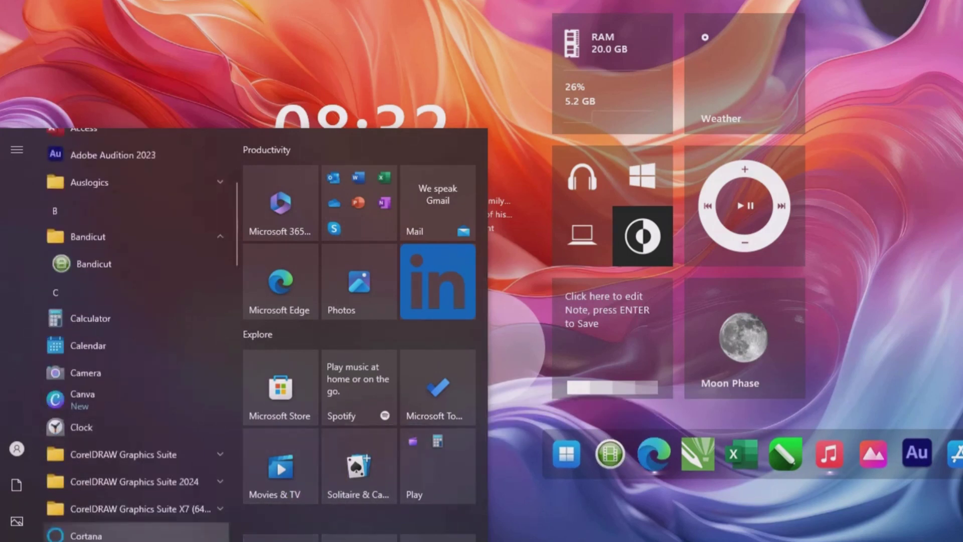
scroll(161, 535, "down", 5)
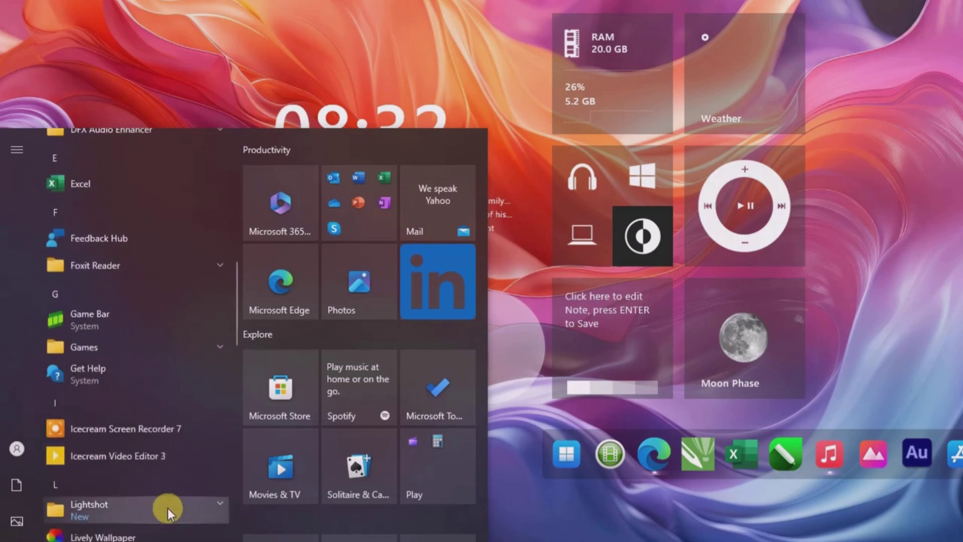
left_click_drag(110, 428, 584, 461)
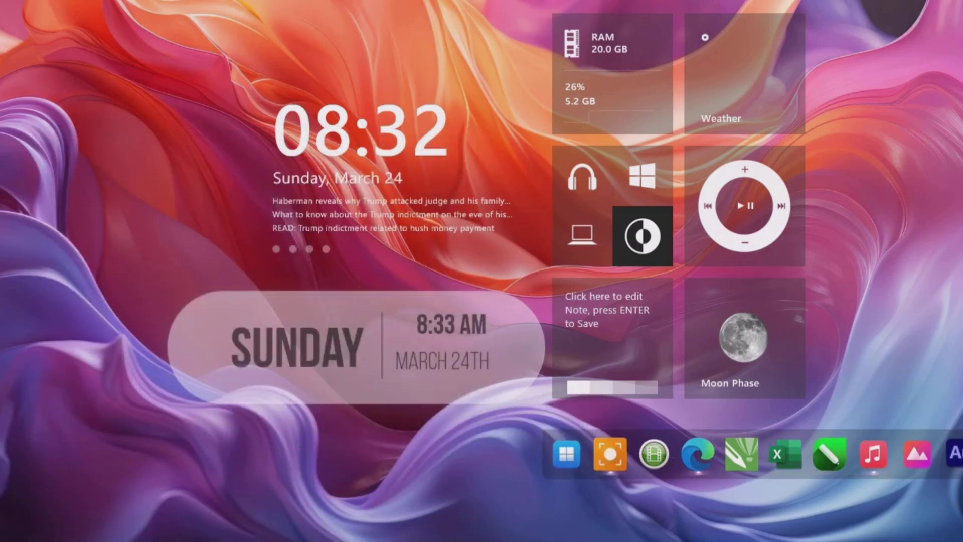
Add Icecream Video Editor 3 from the app list to the dock, between the Windows icon and Icecream Screen Recorder.
key("super")
scroll(82, 504, "down", 5)
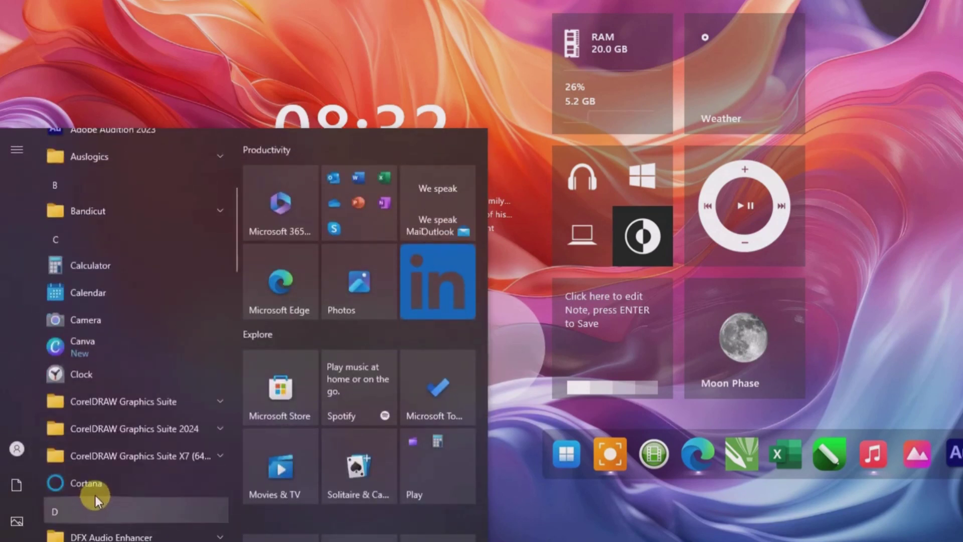
scroll(99, 498, "down", 6)
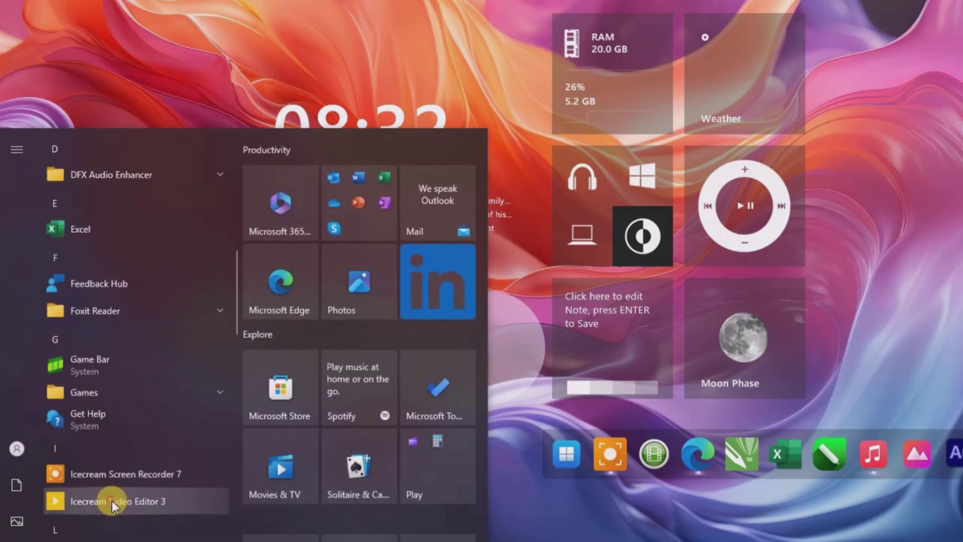
left_click_drag(112, 501, 615, 458)
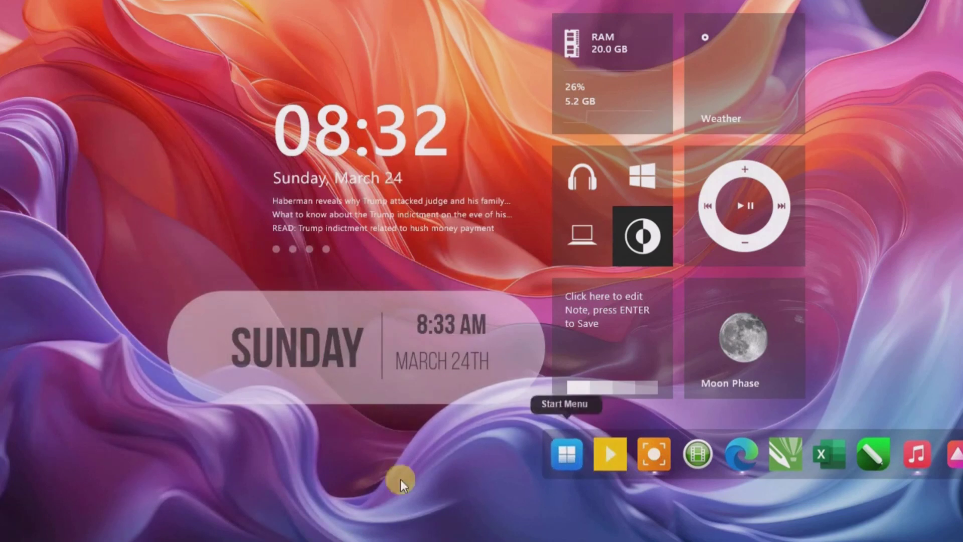
Switch to File Explorer and open the Adobe Photoshop 2023 folder inside Program Files\Adobe on Local Disk (C:).
key("super")
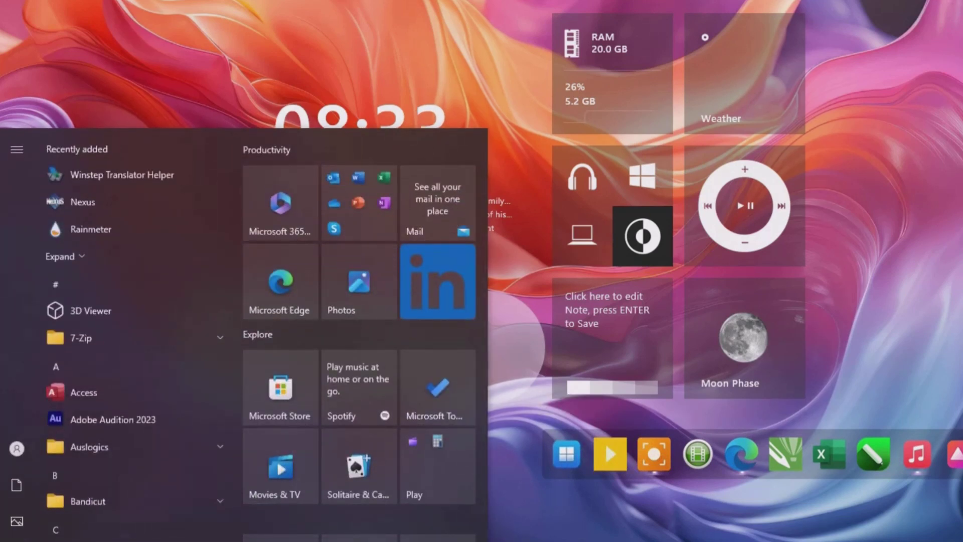
key("super+x")
left_click(73, 512)
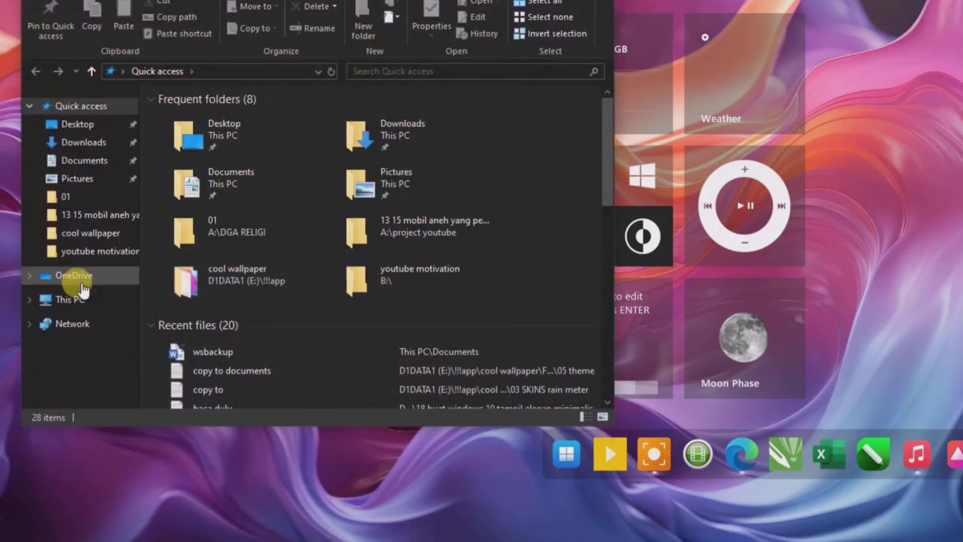
left_click(86, 301)
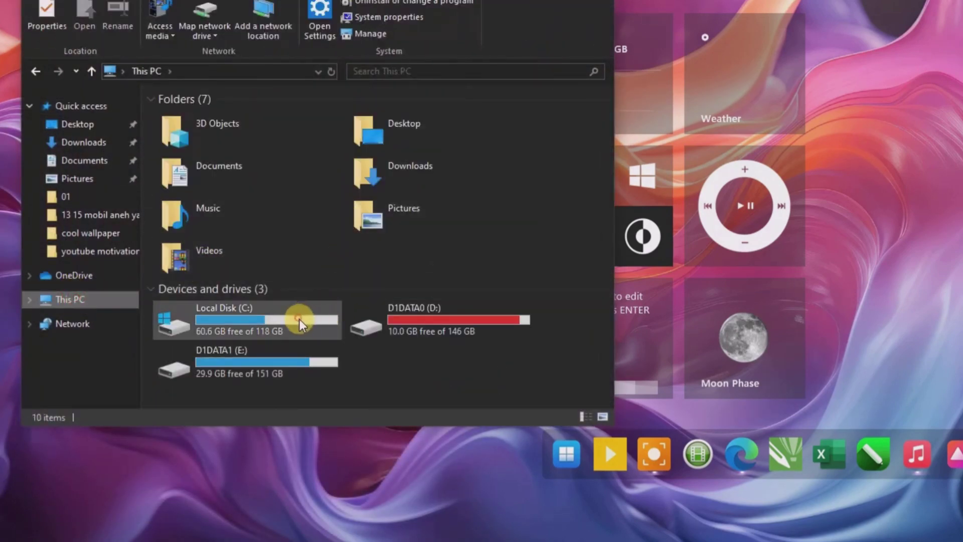
double_click(297, 320)
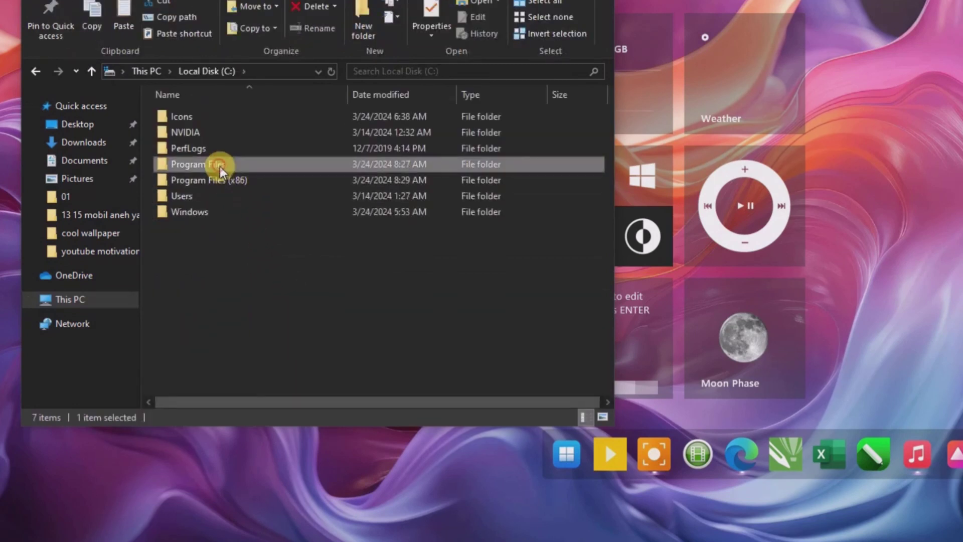
double_click(220, 165)
double_click(203, 133)
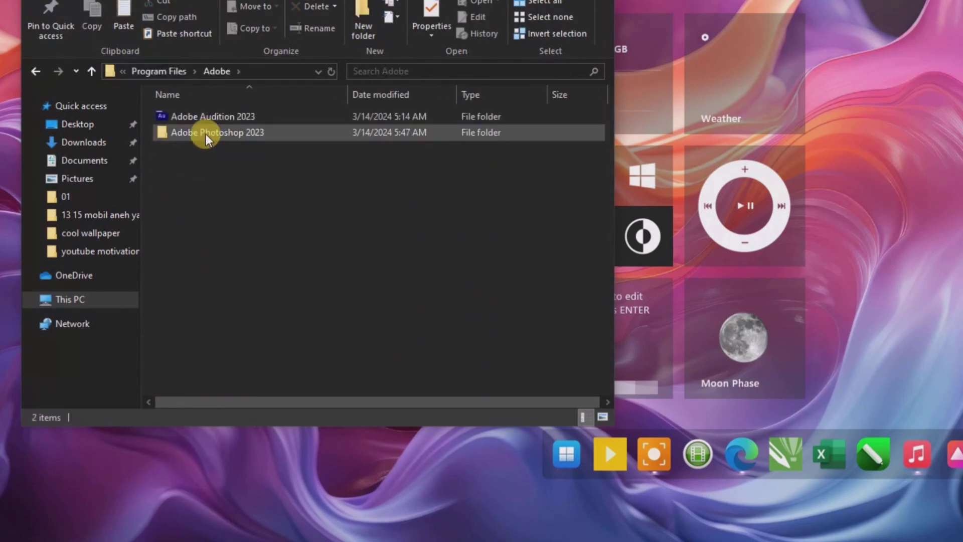
double_click(206, 134)
Add the Photoshop application file to the dock, between the Icecream Video Editor and Screen Recorder icons, and return to the desktop.
scroll(233, 256, "down", 20)
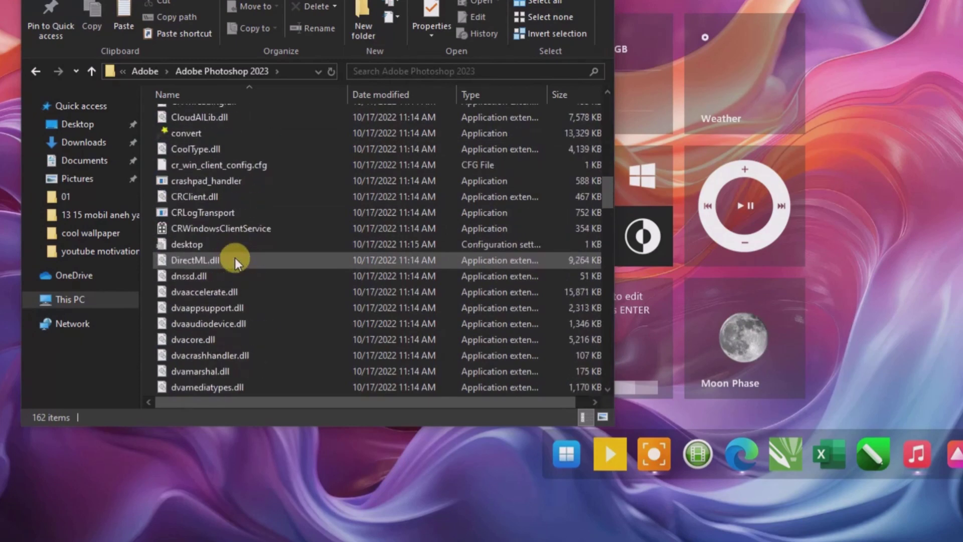
scroll(236, 259, "down", 20)
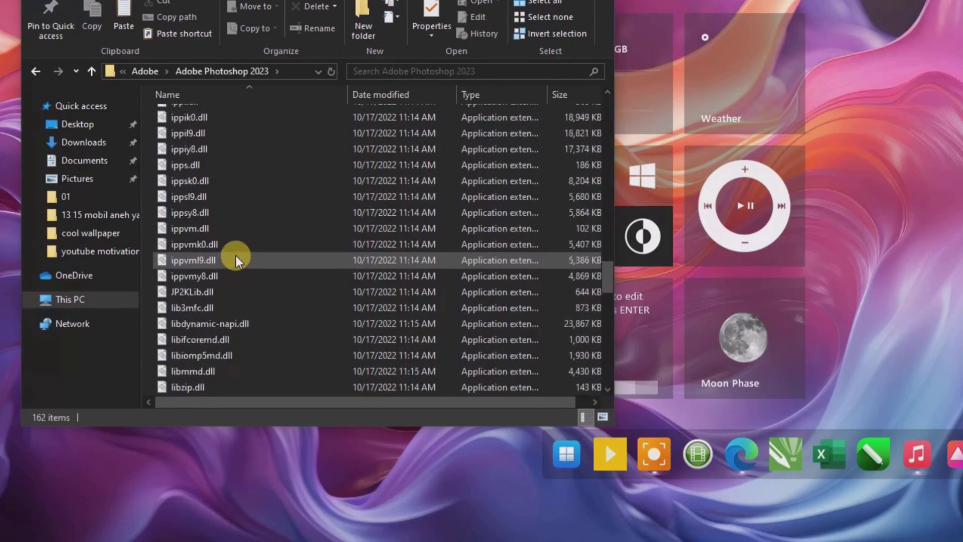
left_click_drag(195, 322, 649, 457)
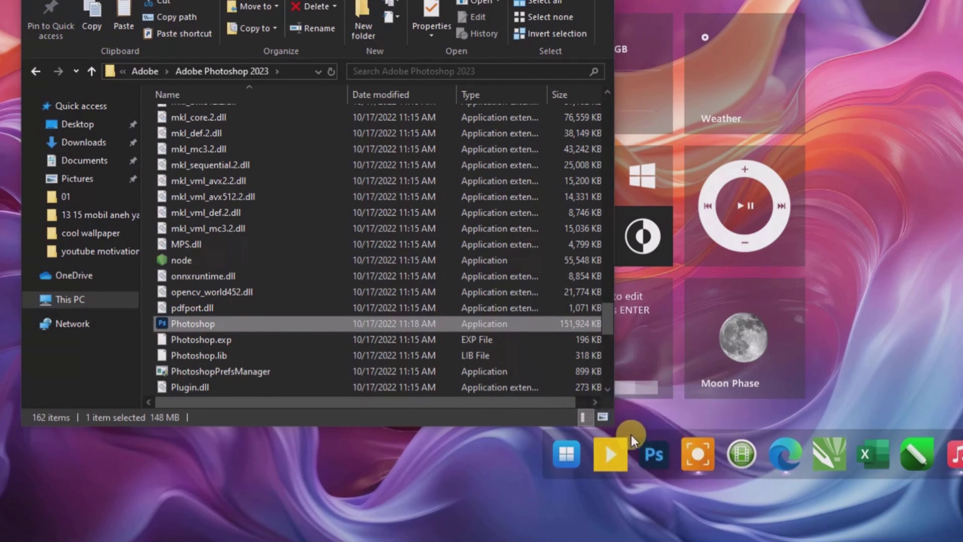
left_click(469, 500)
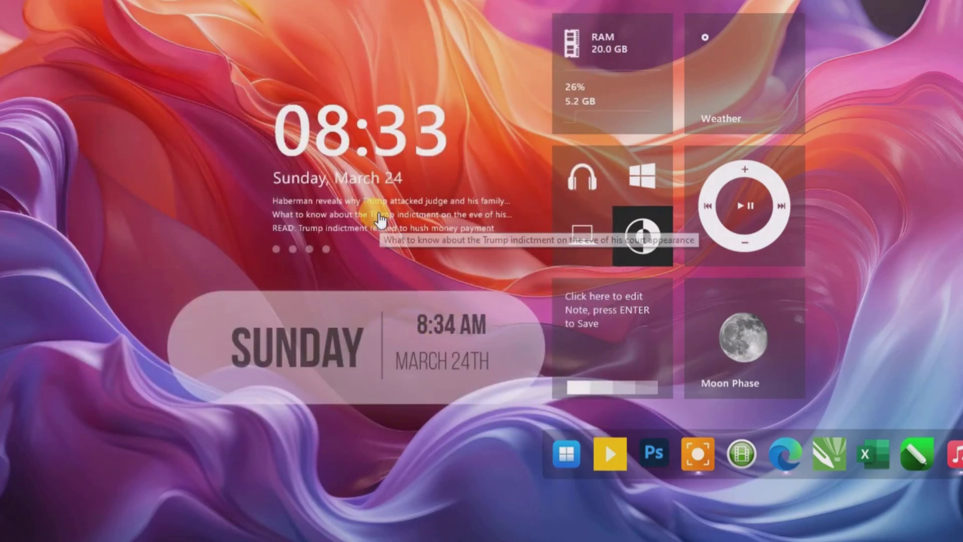
Move the clock-and-news and SUNDAY date widgets farther from the tiles, and center the dock beneath the whole widget layout.
left_click_drag(380, 216, 281, 209)
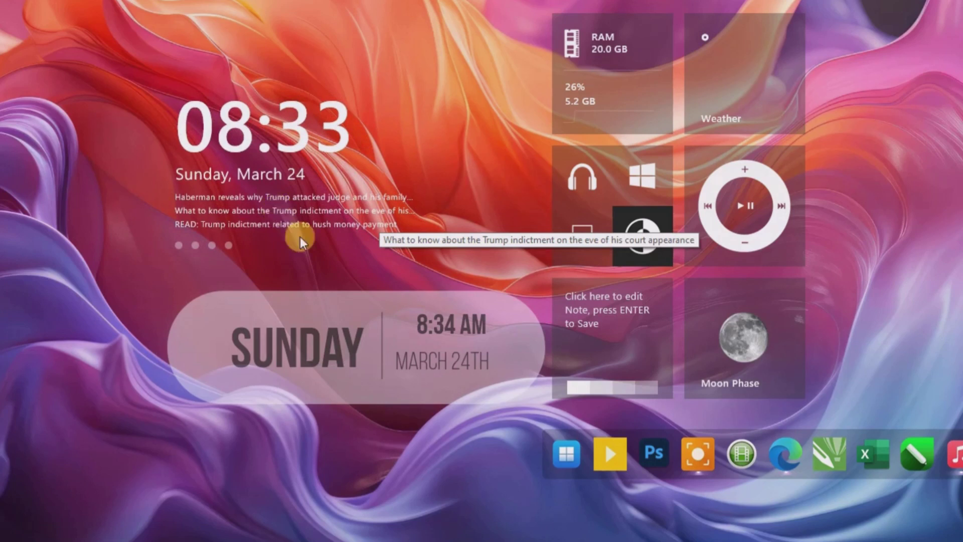
mouse_move(377, 335)
left_mouse_down()
mouse_move(355, 333)
mouse_move(370, 331)
left_mouse_up()
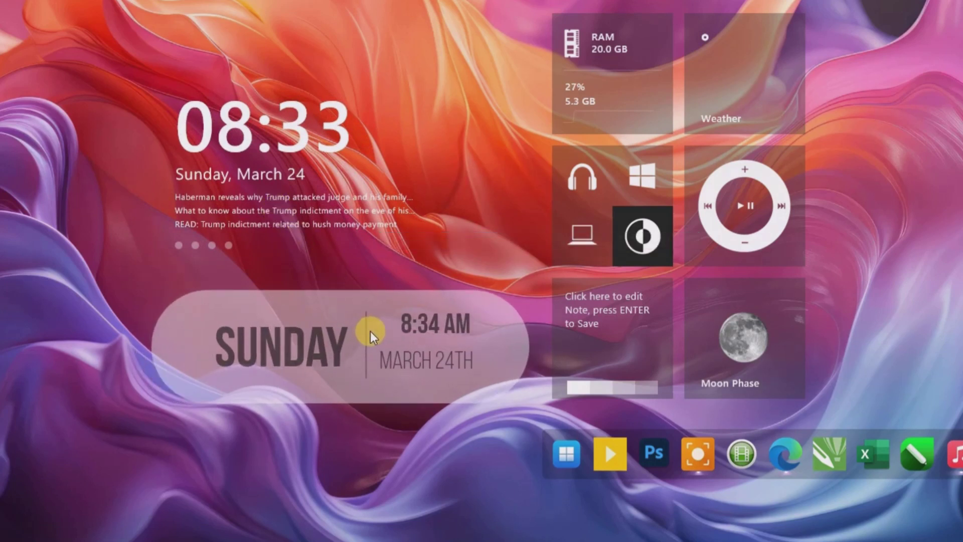
left_click_drag(555, 433, 199, 467)
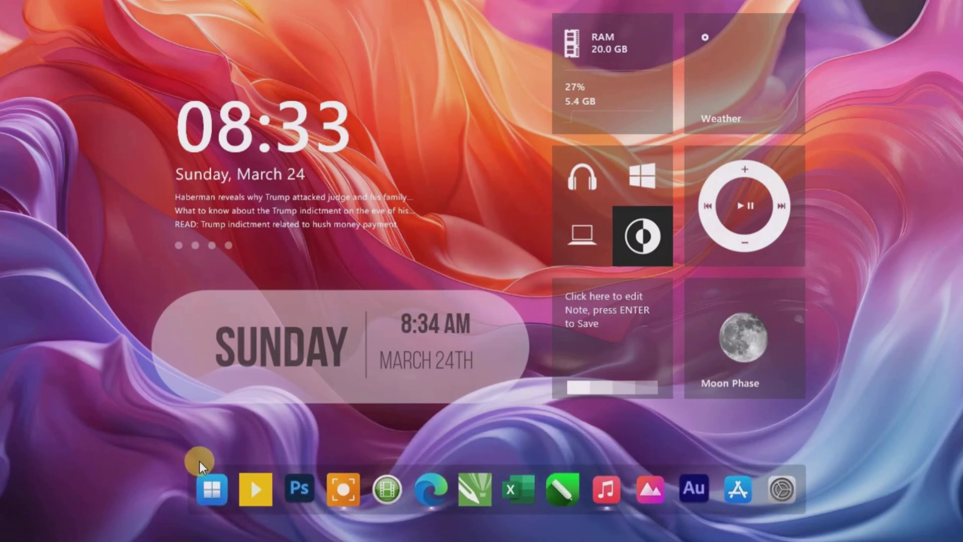